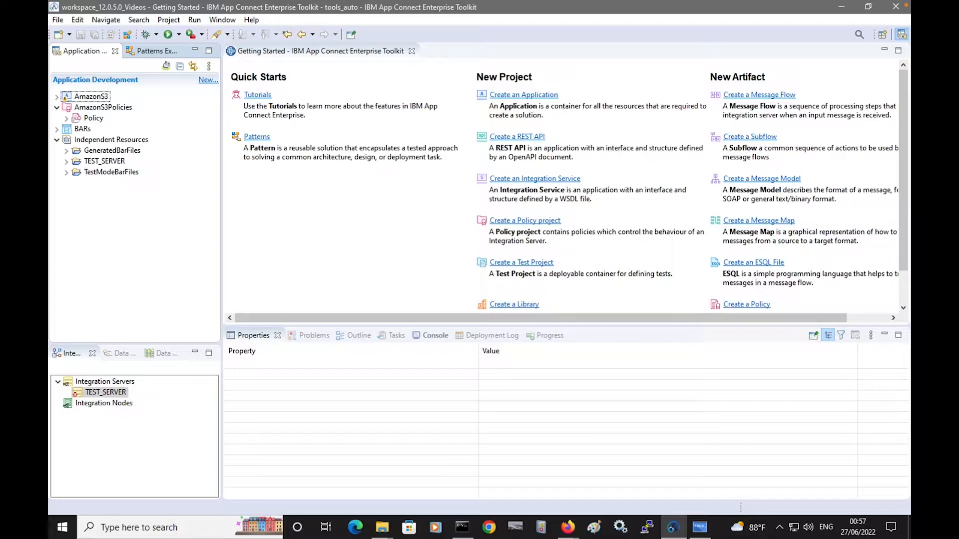
# Create a new application named AmazonAndSalesforce.
pyautogui.click(208, 83)
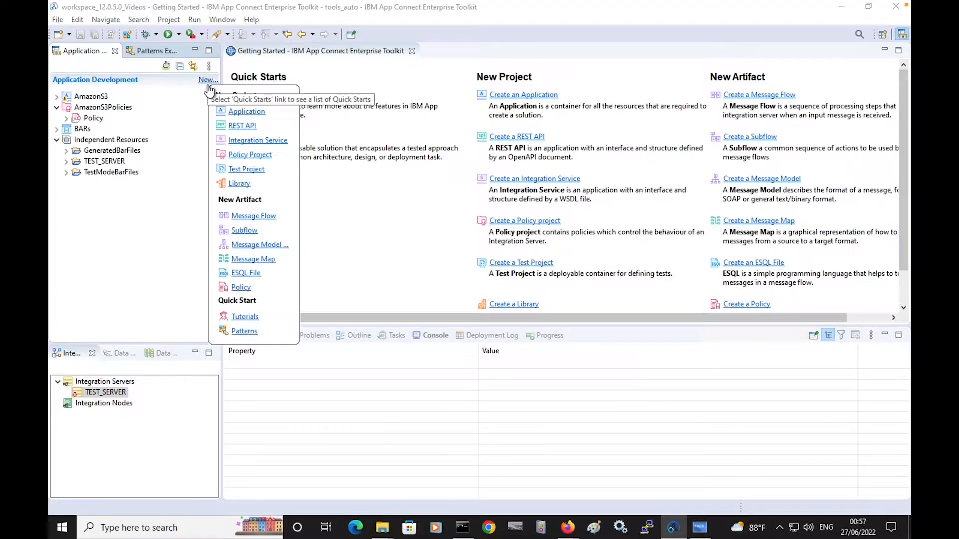
pyautogui.click(236, 110)
pyautogui.write('AmazonAndSalesforce')
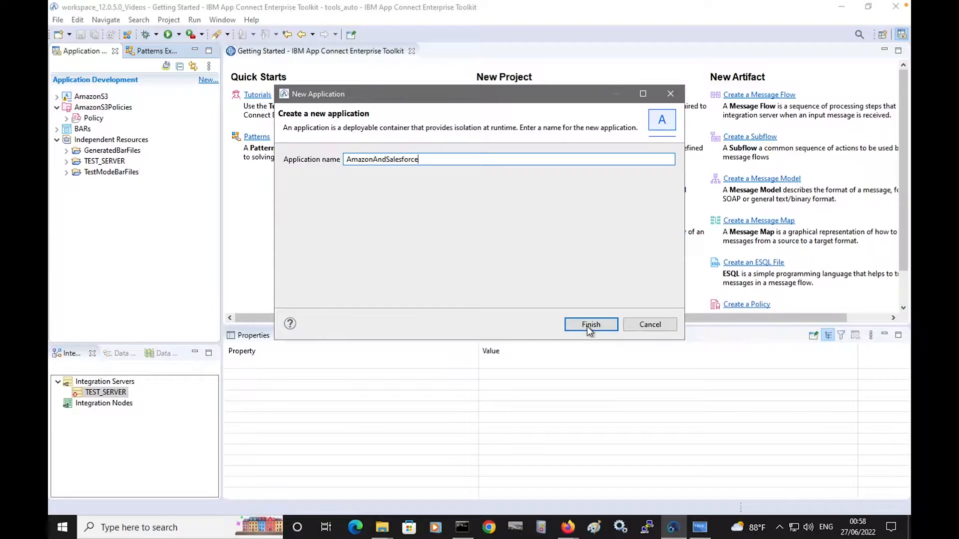
pyautogui.click(591, 324)
# Create a message flow named RetrieveAndCreate in the AmazonAndSalesforce application and expand the Salesforce connector nodes in the palette.
pyautogui.click(95, 106)
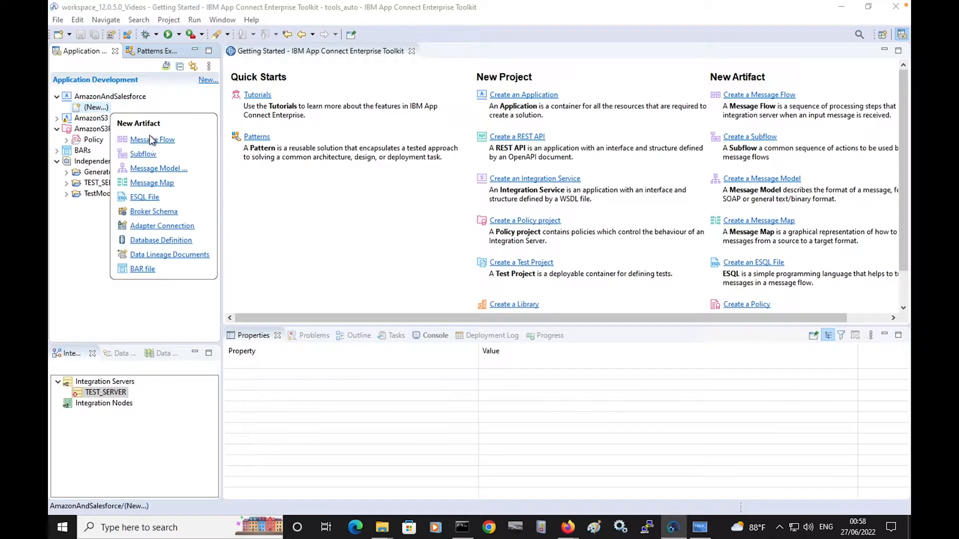
pyautogui.click(151, 139)
pyautogui.write('RetrieveAndCreate')
pyautogui.click(546, 323)
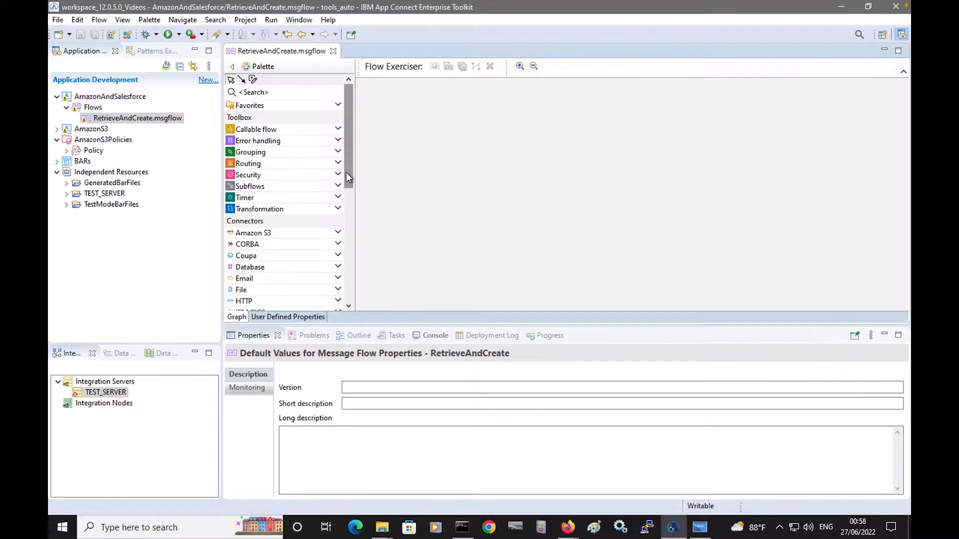
pyautogui.moveTo(346, 173); pyautogui.dragTo(348, 296)
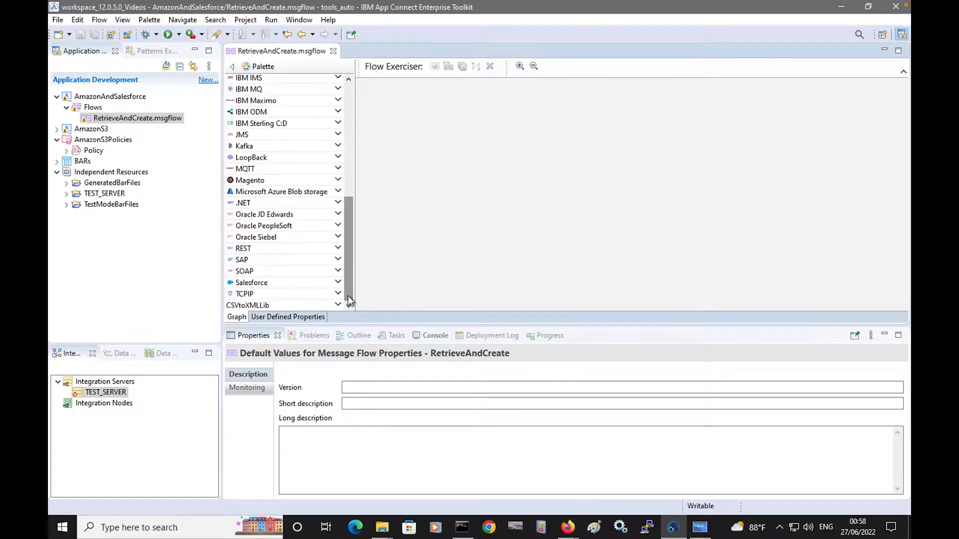
pyautogui.click(340, 282)
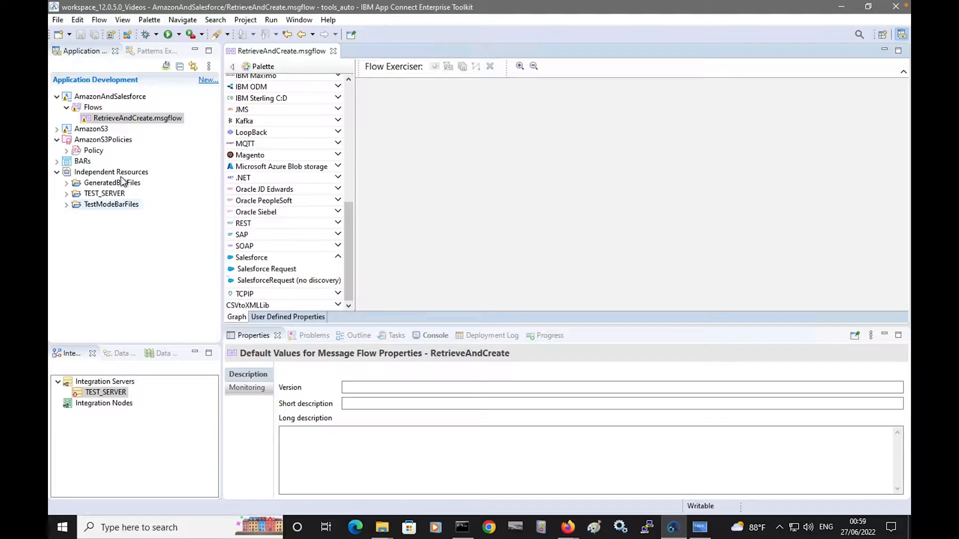
# Open the management of Discovery Connector policies and credentials for the AmazonS3Policies project, using the TEST_SERVER vault.
pyautogui.click(102, 141)
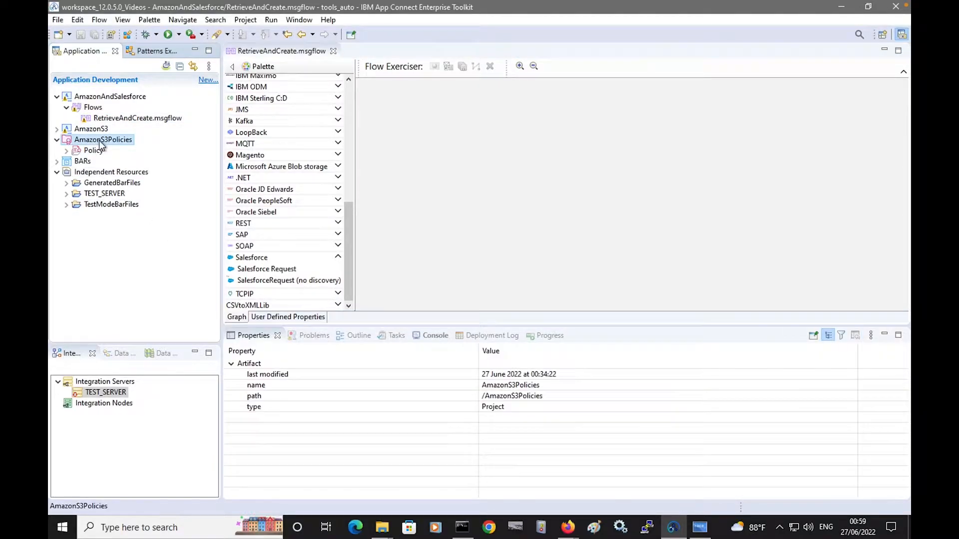
pyautogui.click(67, 150)
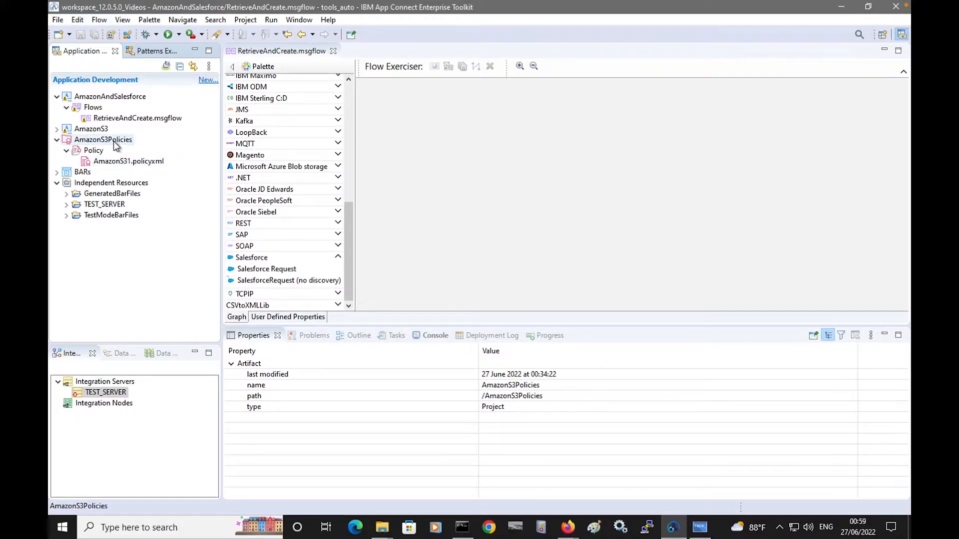
pyautogui.click(116, 140)
pyautogui.rightClick(119, 143)
pyautogui.moveTo(162, 151)
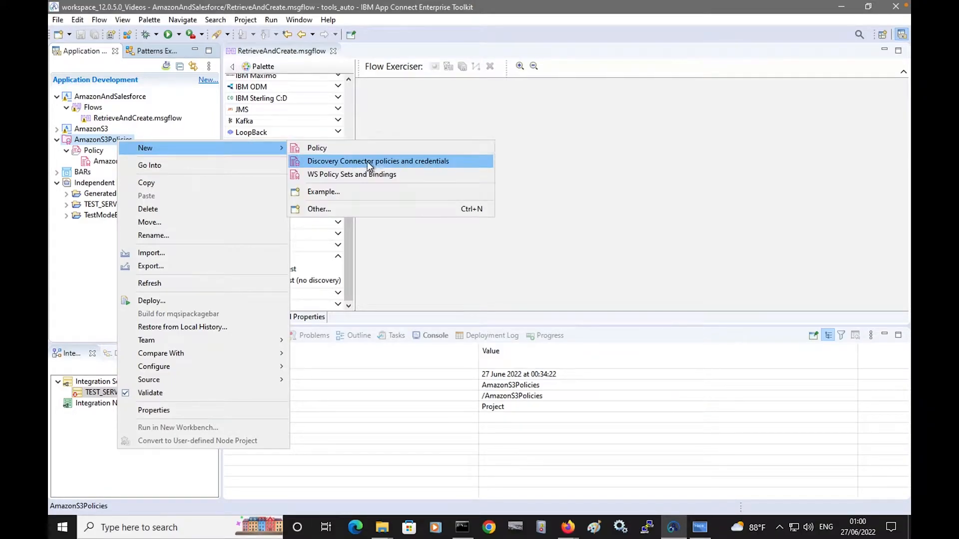
pyautogui.click(395, 162)
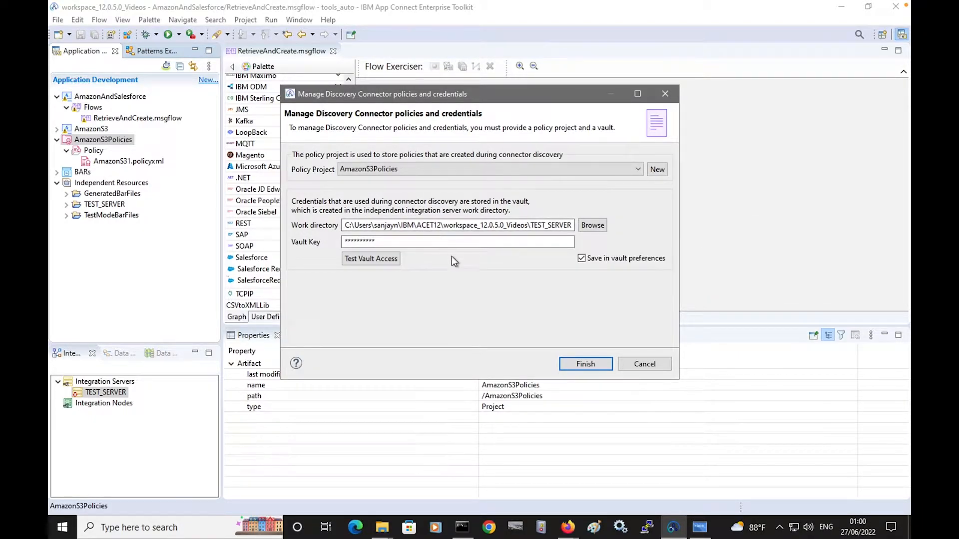
pyautogui.click(586, 364)
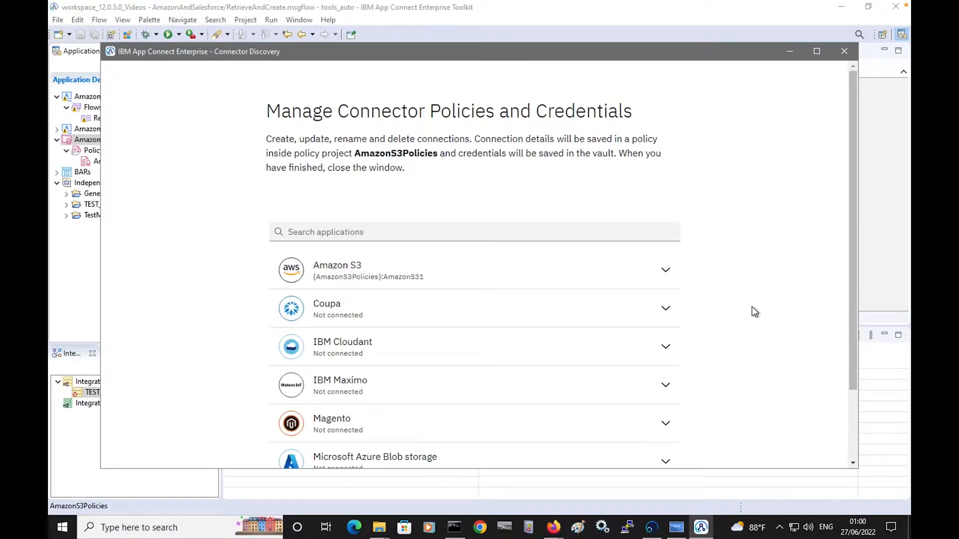
# Start a Salesforce connection and enter the account's username and its password with the security token.
pyautogui.scroll(-3, 751, 307)
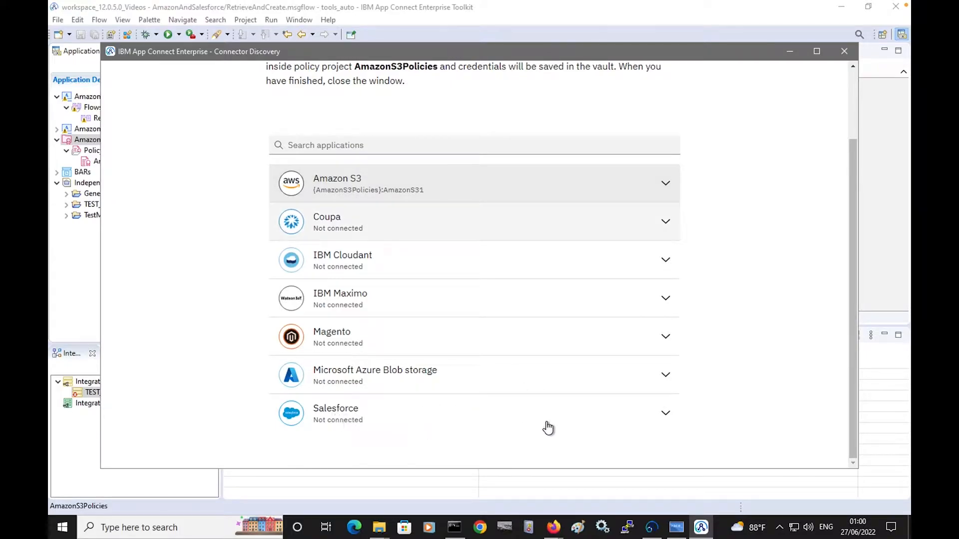
pyautogui.click(665, 419)
pyautogui.click(605, 214)
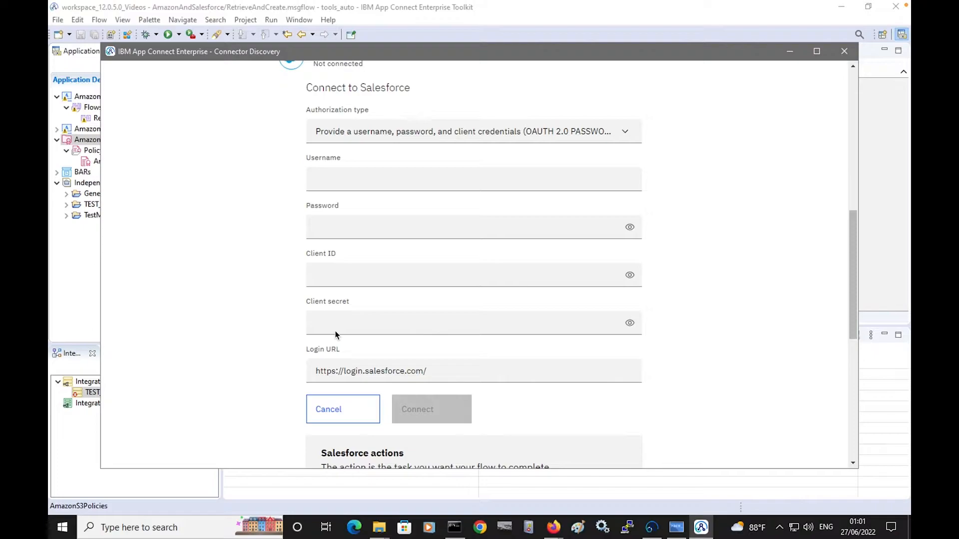
pyautogui.click(358, 178)
pyautogui.hotkey('ctrl', 'v')
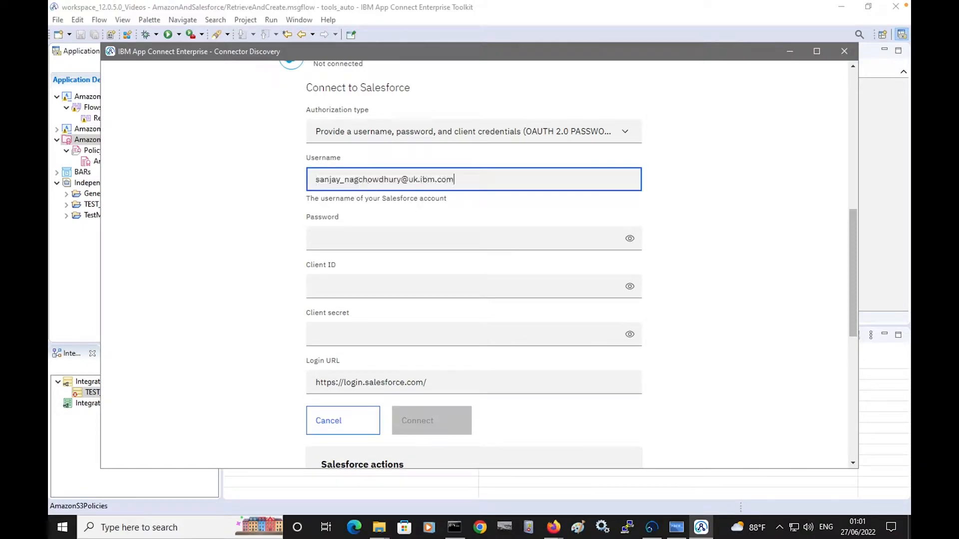
pyautogui.click(334, 241)
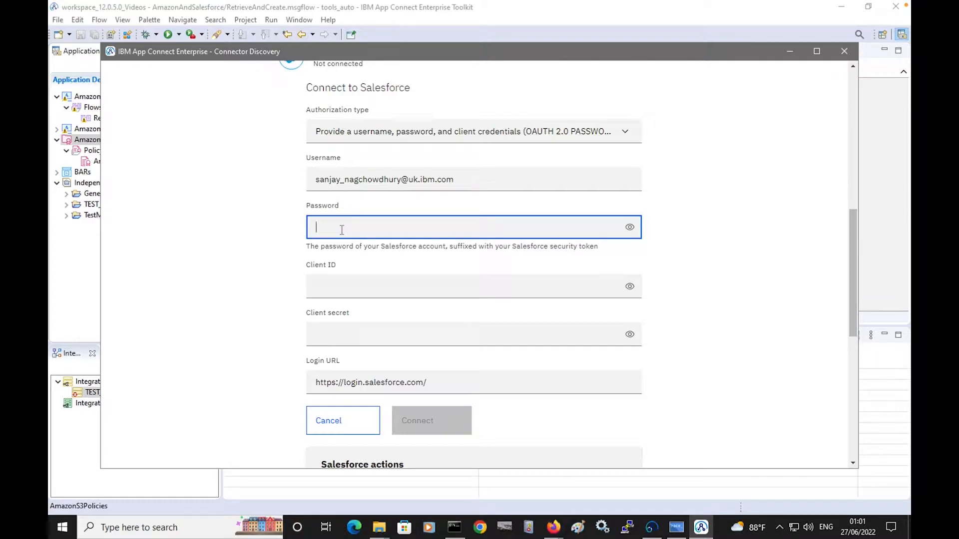
pyautogui.hotkey('ctrl', 'v')
pyautogui.hotkey('ctrl', 'v')
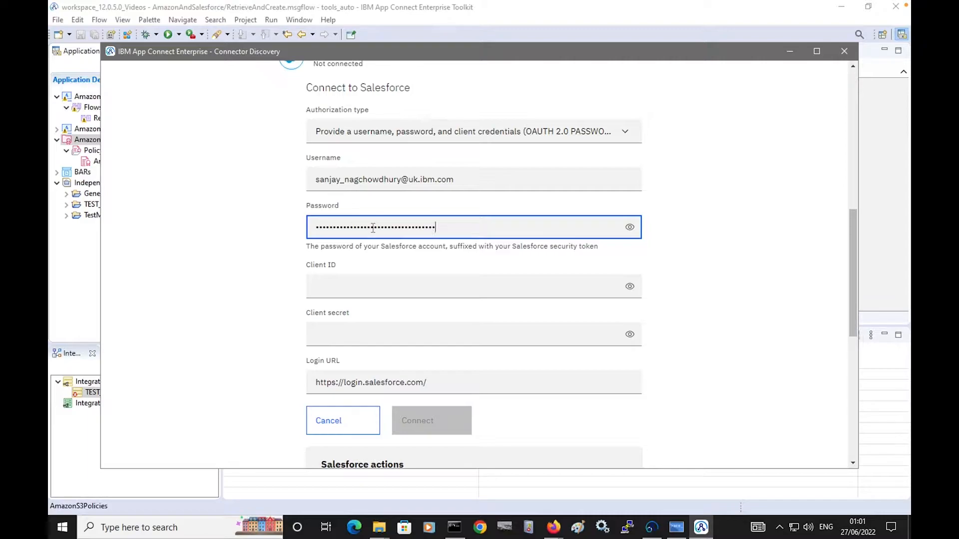
# Enter the Salesforce client ID and client secret, and connect the account.
pyautogui.click(342, 287)
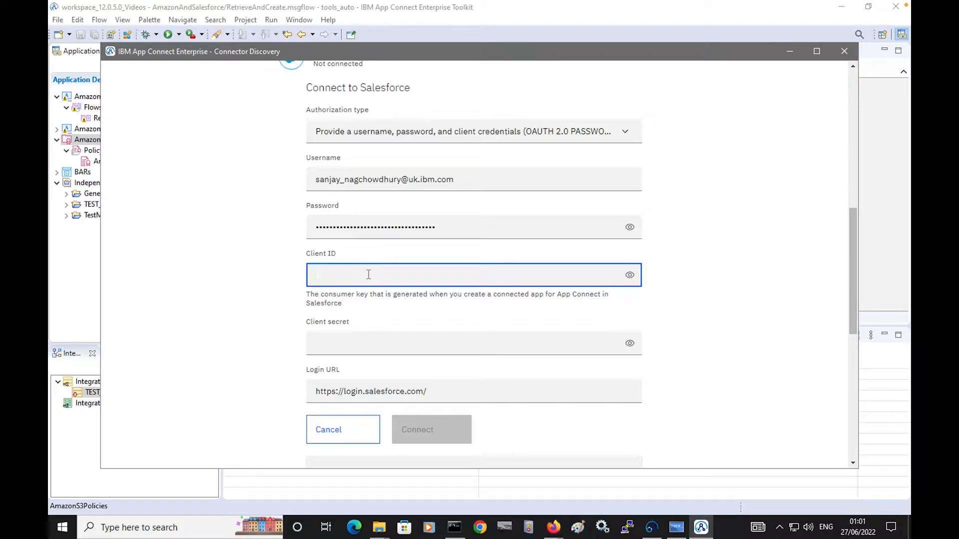
pyautogui.hotkey('ctrl', 'v')
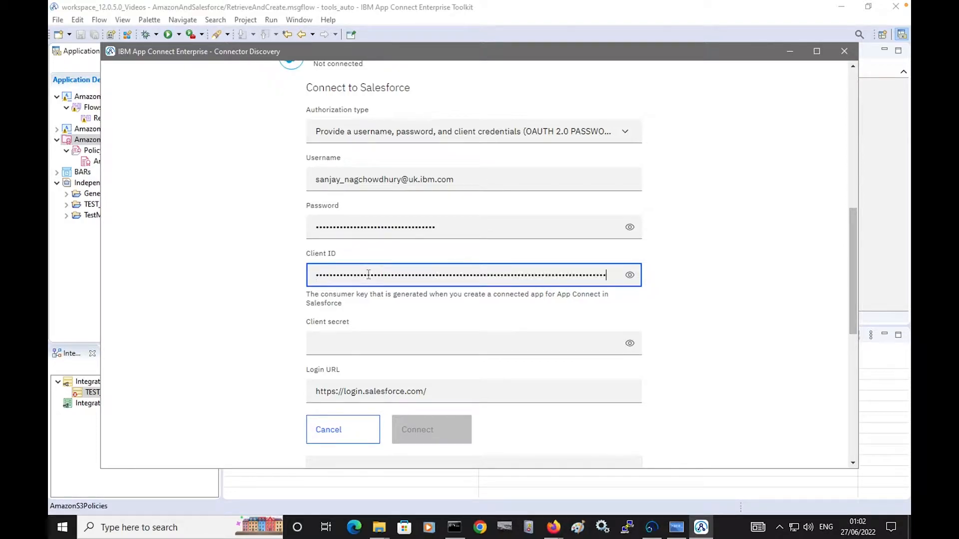
pyautogui.click(357, 345)
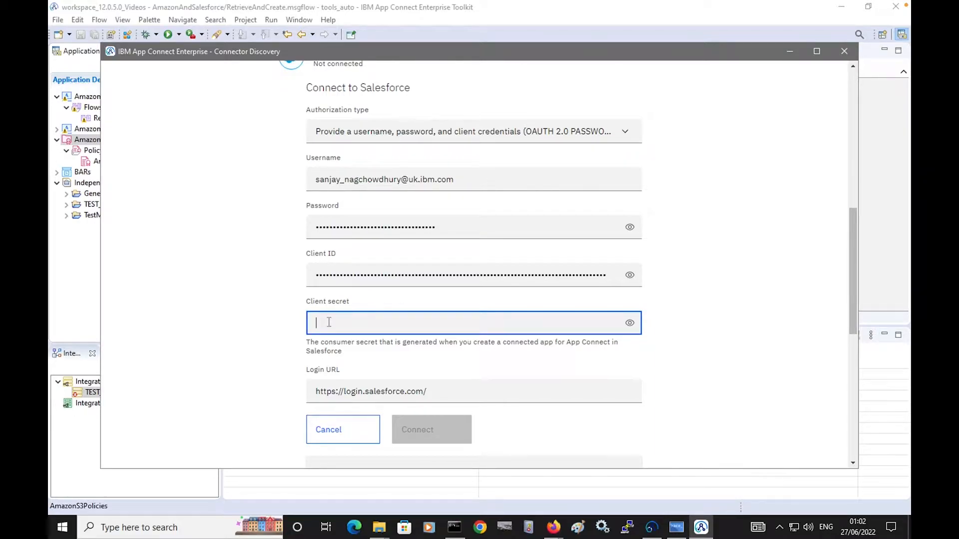
pyautogui.hotkey('ctrl', 'v')
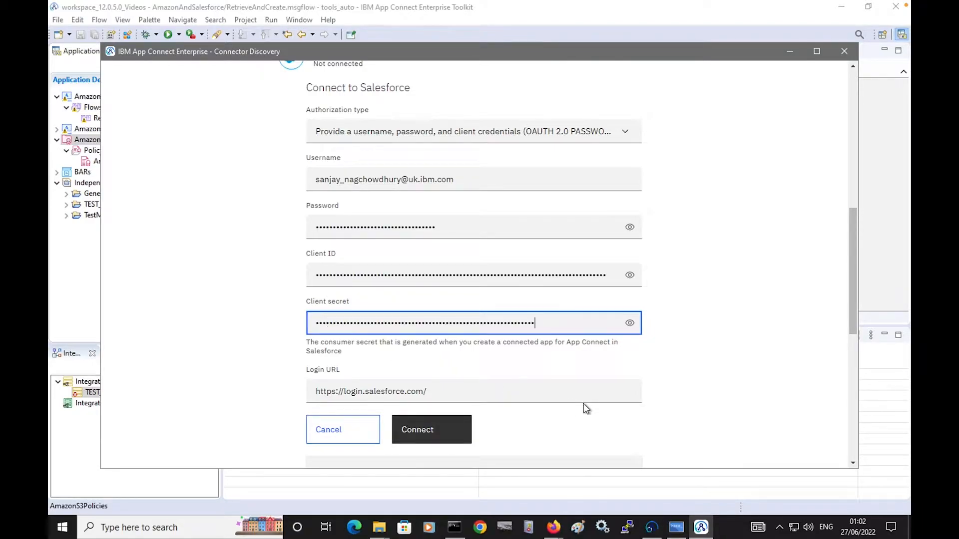
pyautogui.click(432, 434)
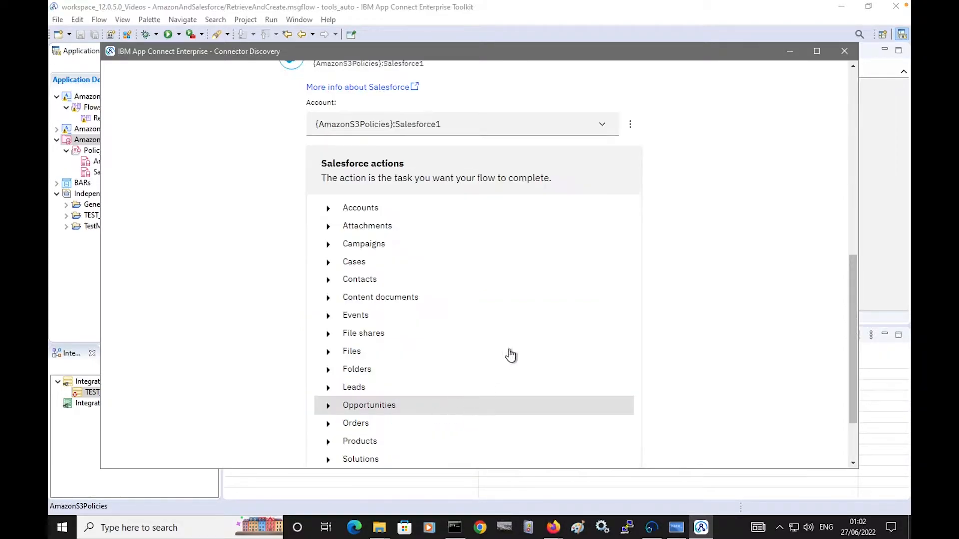
# Review the available Salesforce actions and the connected account, and close the Connector Discovery window.
pyautogui.scroll(-3, 755, 390)
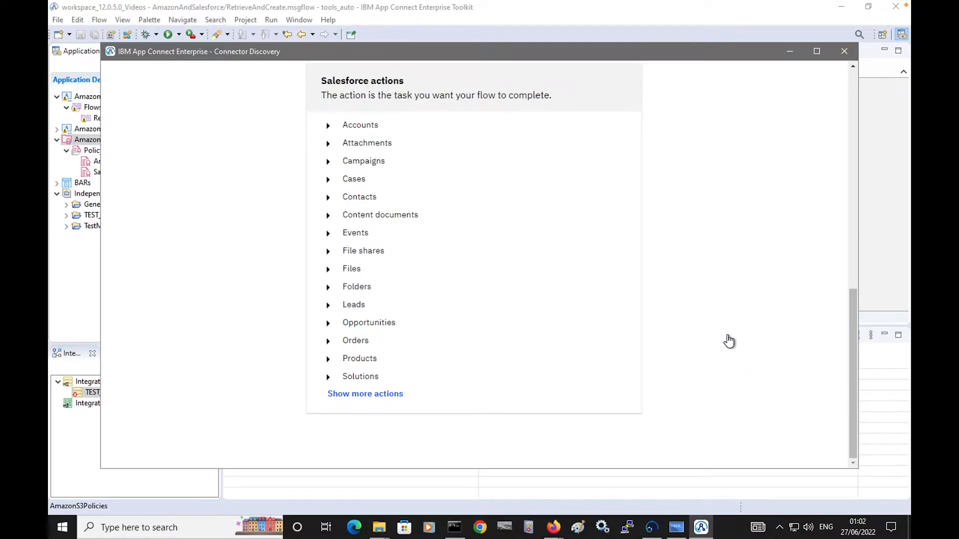
pyautogui.scroll(5, 728, 340)
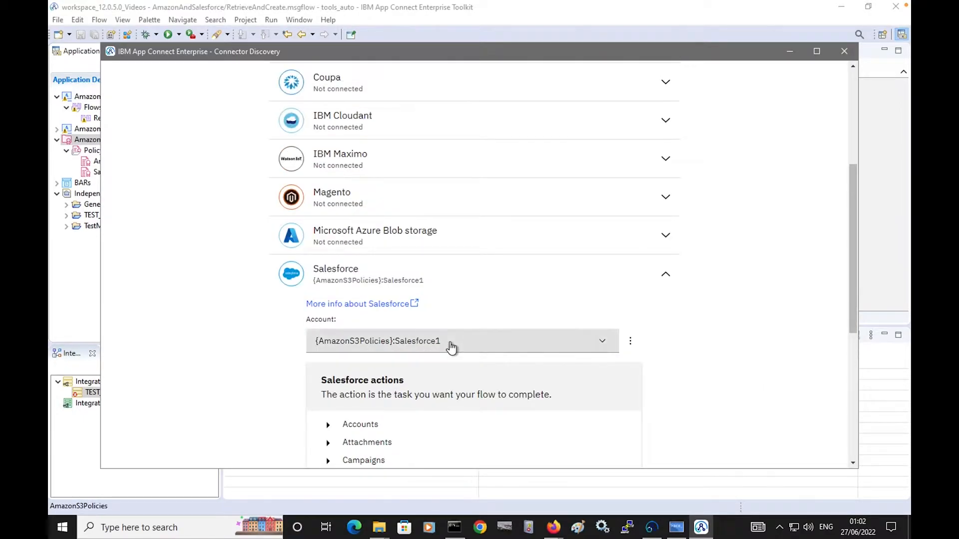
pyautogui.click(847, 52)
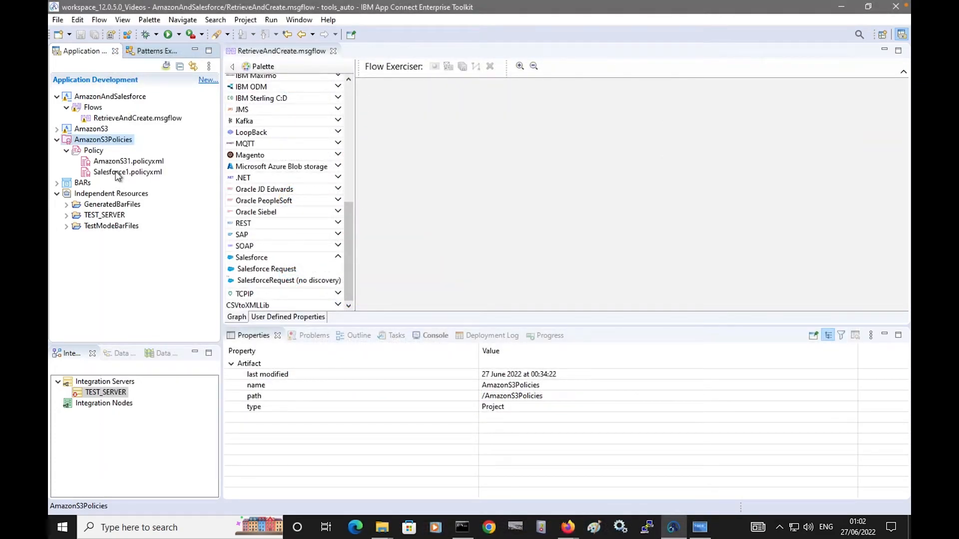
# Open the Salesforce1 policy in the AmazonS3Policies project to examine its attributes, and close it.
pyautogui.click(115, 172)
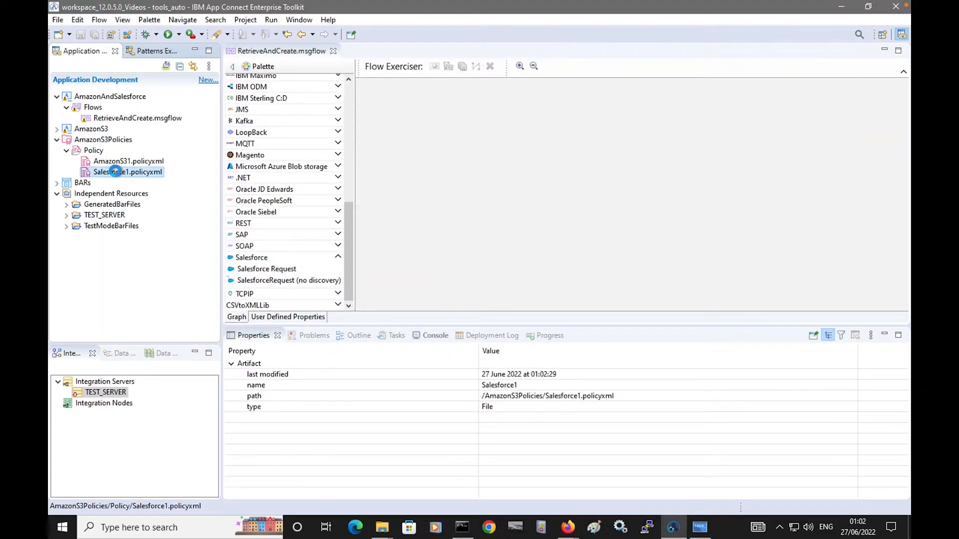
pyautogui.doubleClick(115, 171)
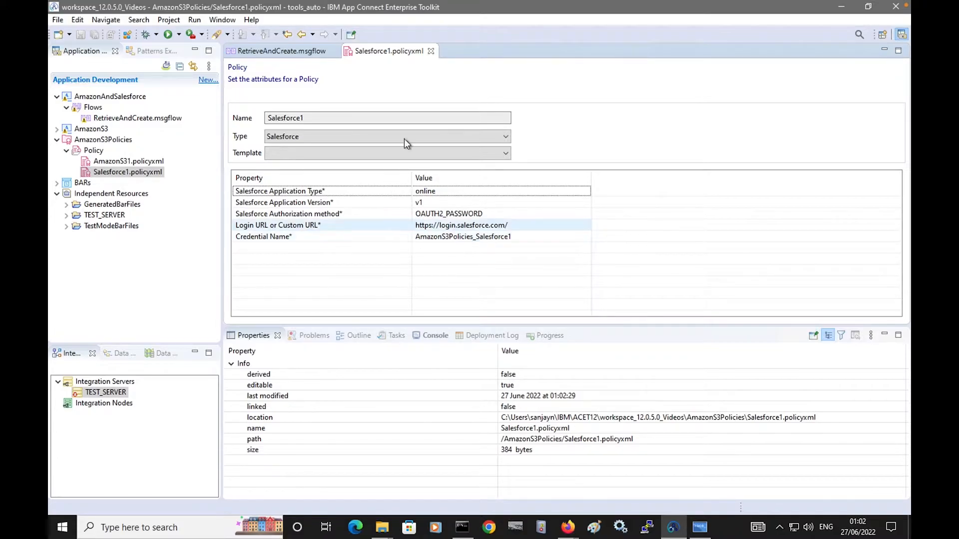
pyautogui.click(431, 51)
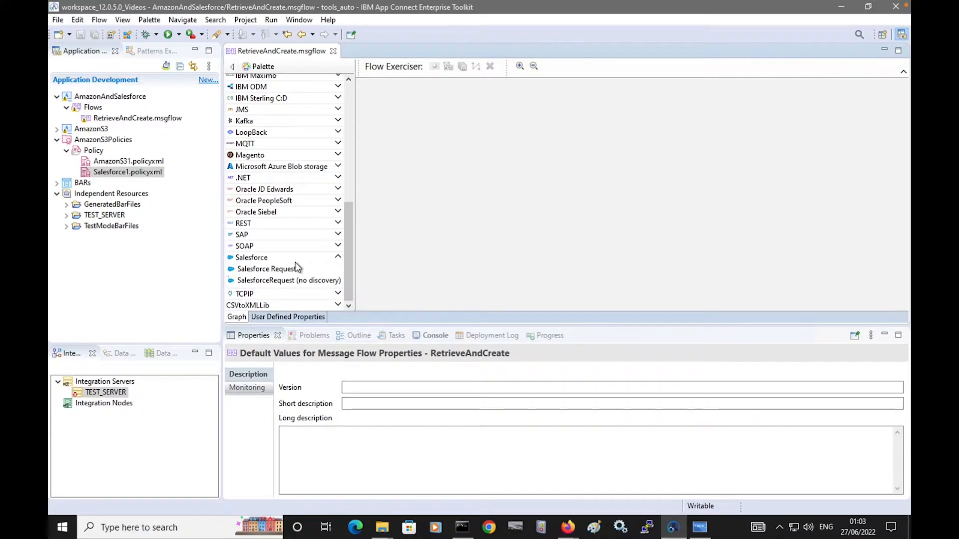
# Add a Salesforce Request node to the RetrieveAndCreate flow and launch Connector Discovery for it with the AmazonS3Policies project.
pyautogui.moveTo(277, 269); pyautogui.dragTo(425, 178)
pyautogui.click(439, 197)
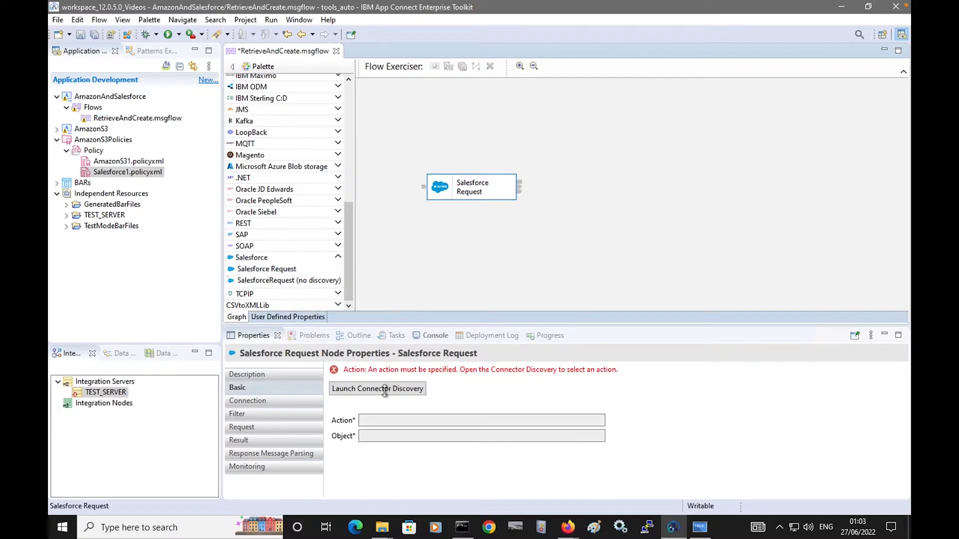
pyautogui.click(386, 391)
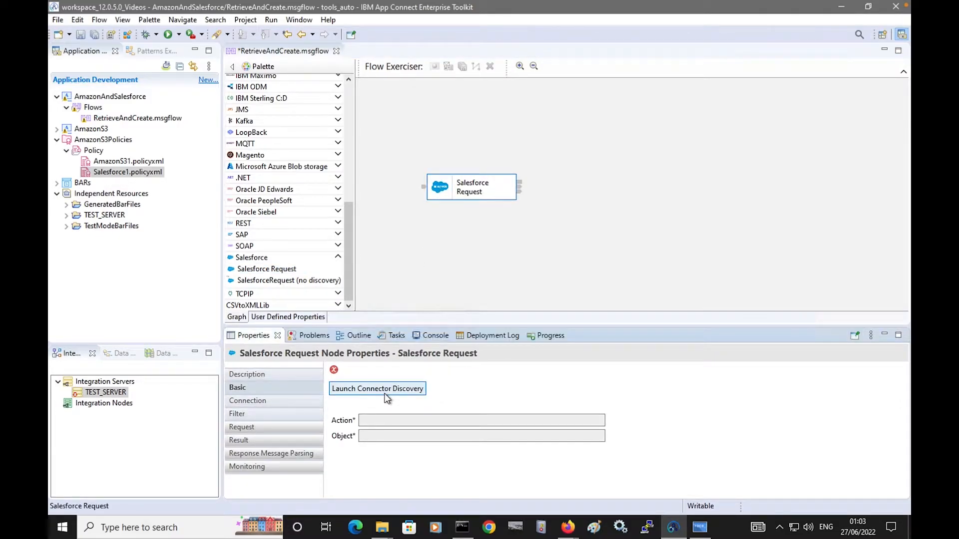
pyautogui.click(579, 170)
pyautogui.click(399, 181)
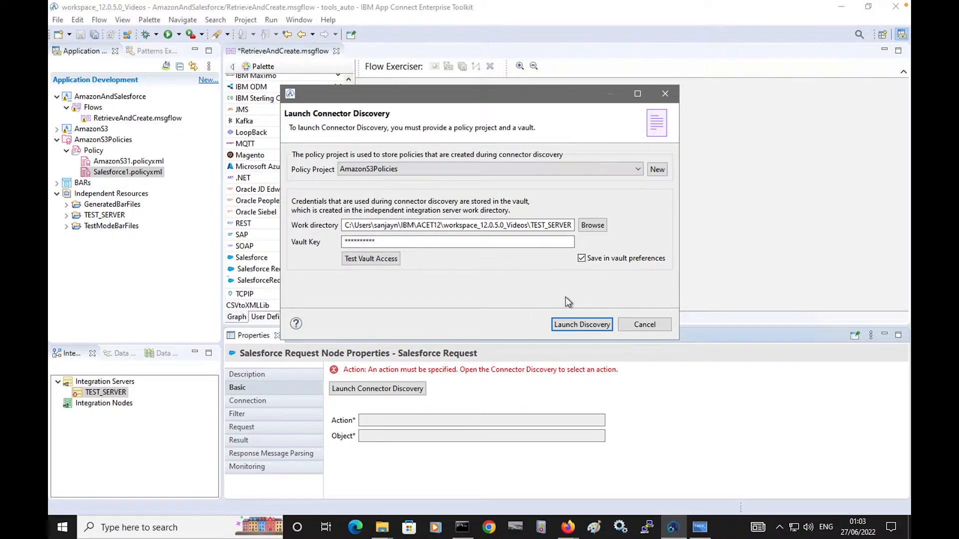
pyautogui.click(583, 326)
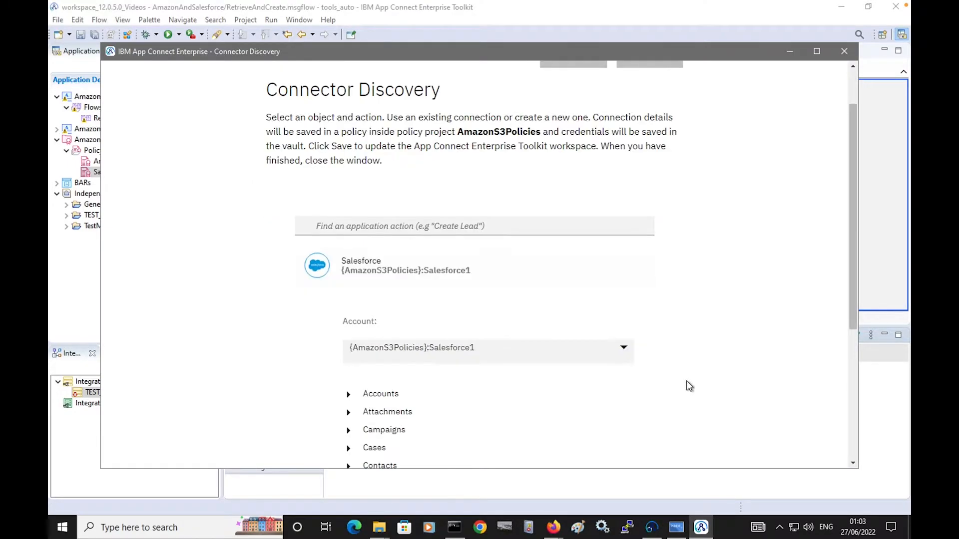
# Choose the Retrieve contacts action of the Contacts object for the Salesforce1 account.
pyautogui.scroll(-5, 464, 308)
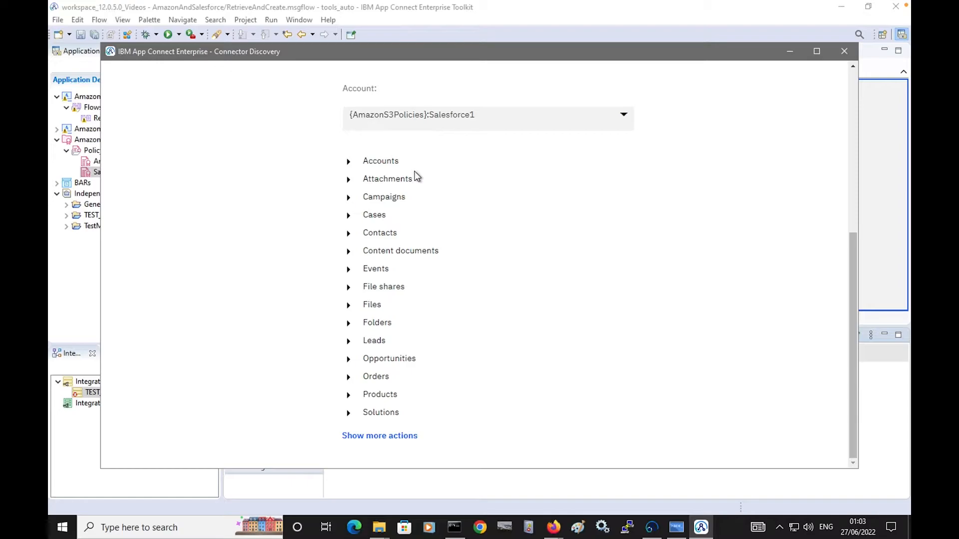
pyautogui.click(349, 234)
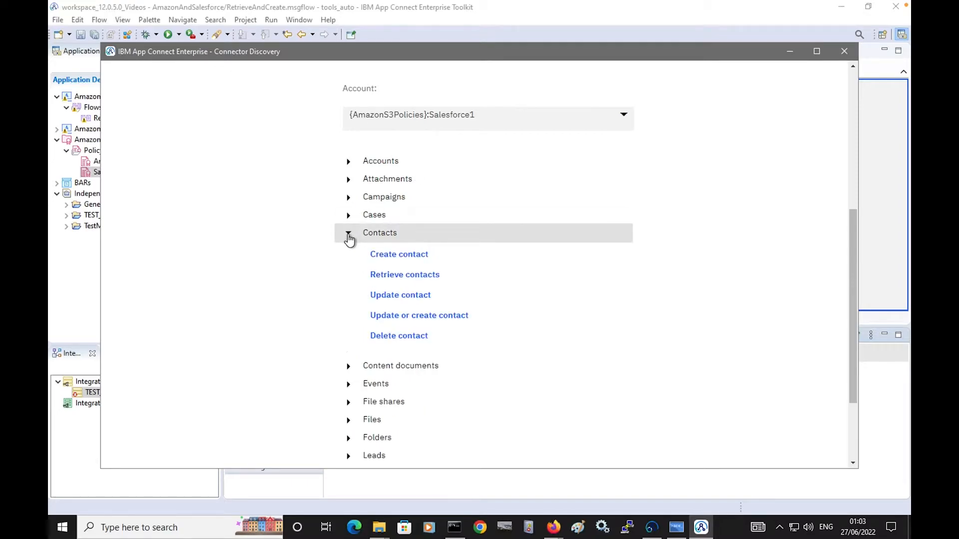
pyautogui.click(407, 276)
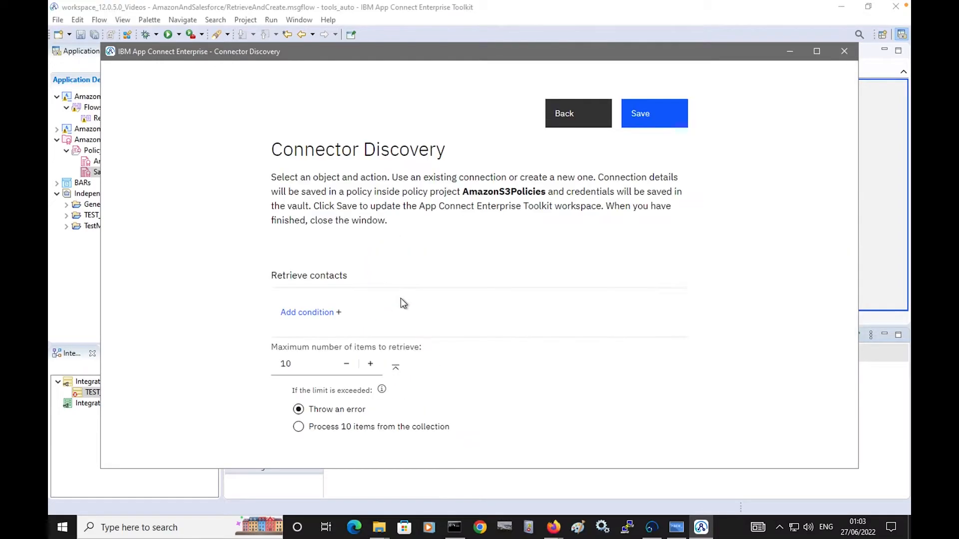
# Add a condition to Retrieve contacts so that First Name equals the wanted contact's first name.
pyautogui.click(320, 314)
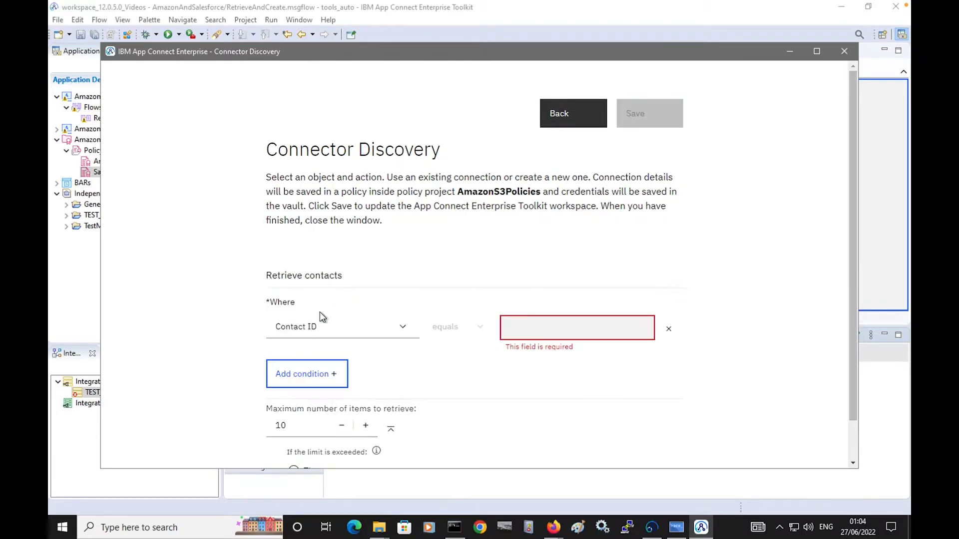
pyautogui.click(400, 327)
pyautogui.scroll(-5, 407, 370)
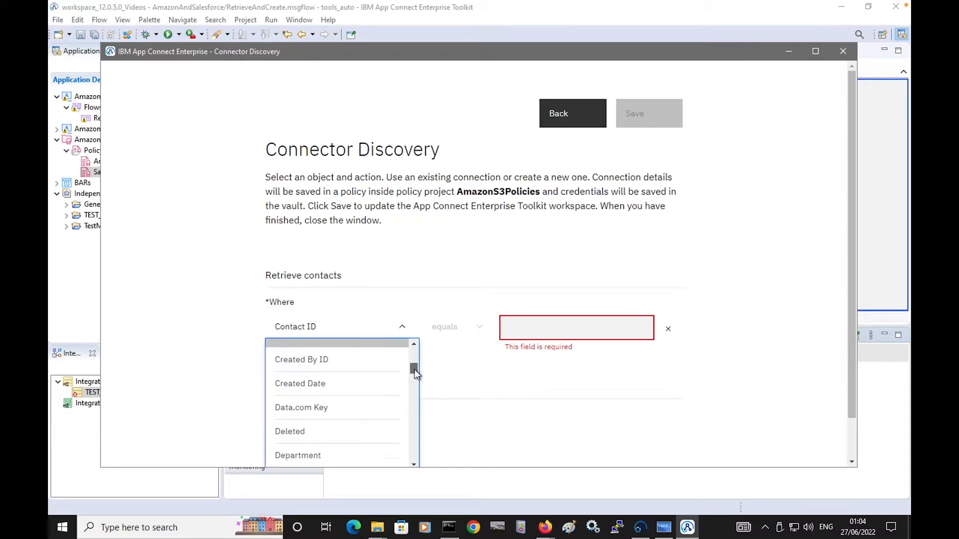
pyautogui.click(307, 413)
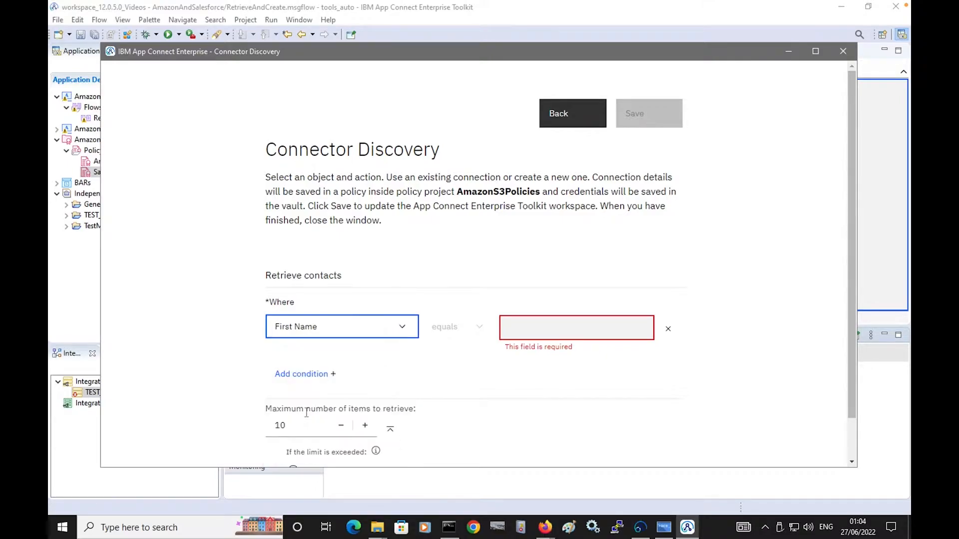
pyautogui.click(524, 332)
pyautogui.write('John')
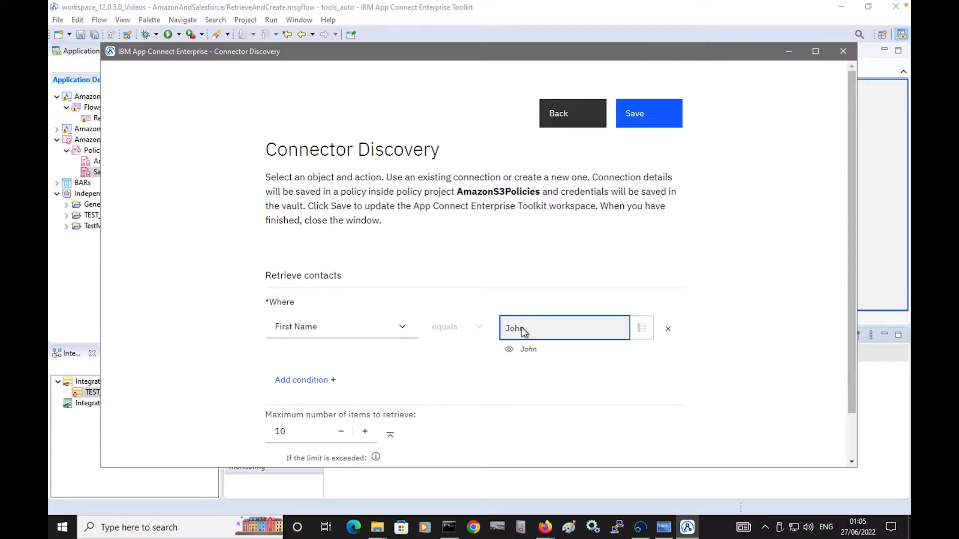
# Limit the retrieval to 1 item, process 1 item from the collection if exceeded, and save and close the discovery.
pyautogui.scroll(-1, 370, 420)
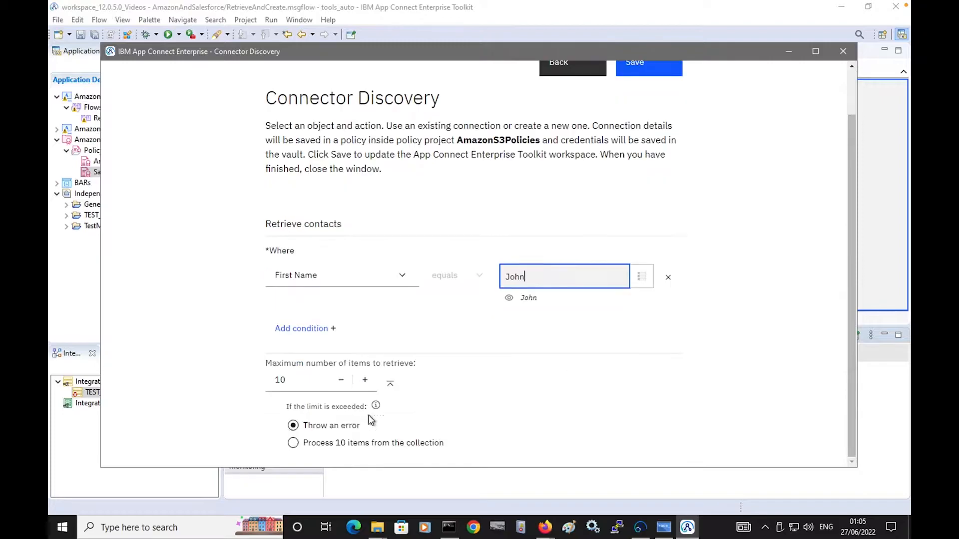
pyautogui.click(289, 382)
pyautogui.press('BackSpace')
pyautogui.click(294, 443)
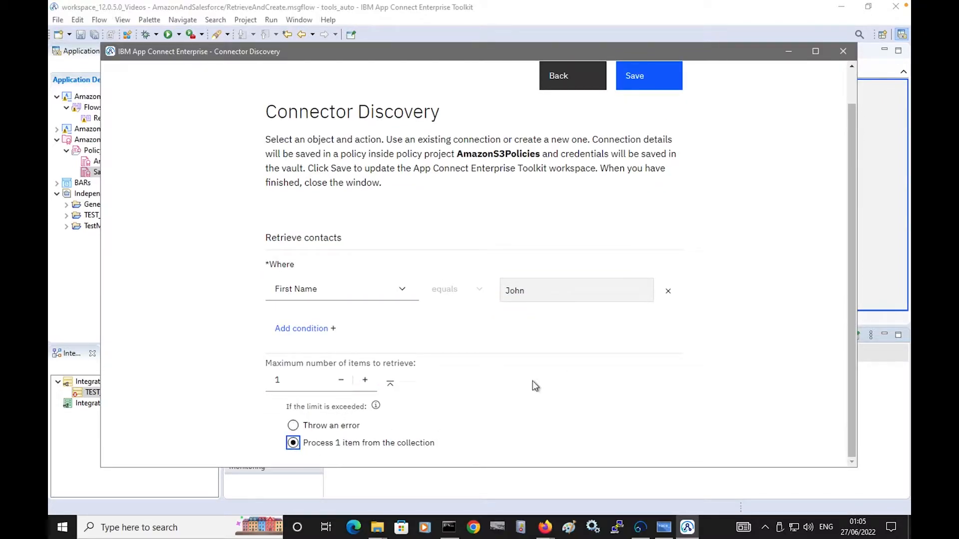
pyautogui.scroll(2, 857, 141)
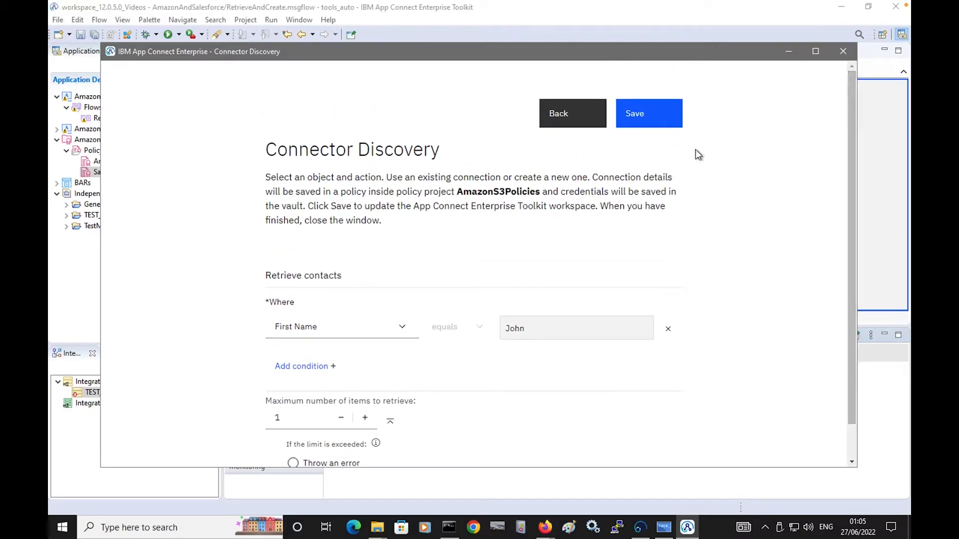
pyautogui.click(662, 114)
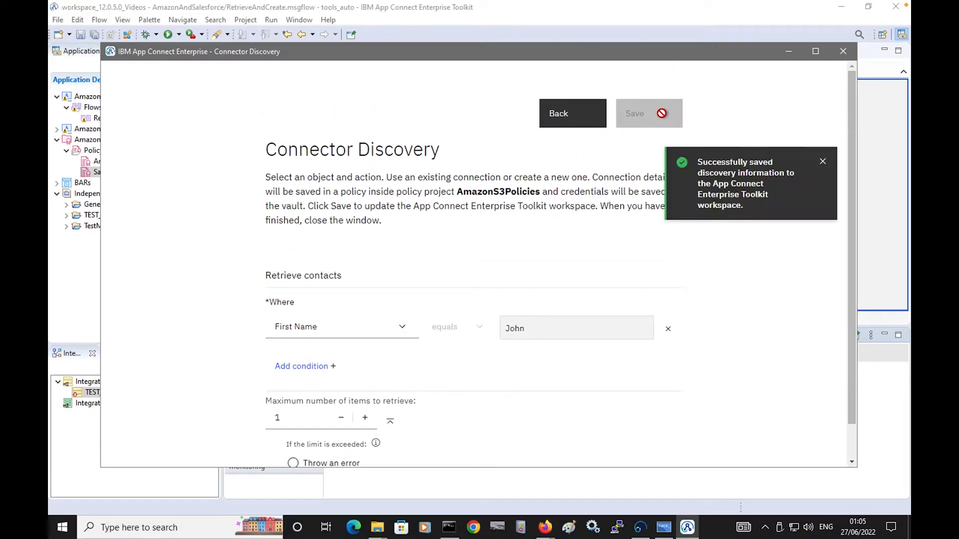
pyautogui.click(841, 51)
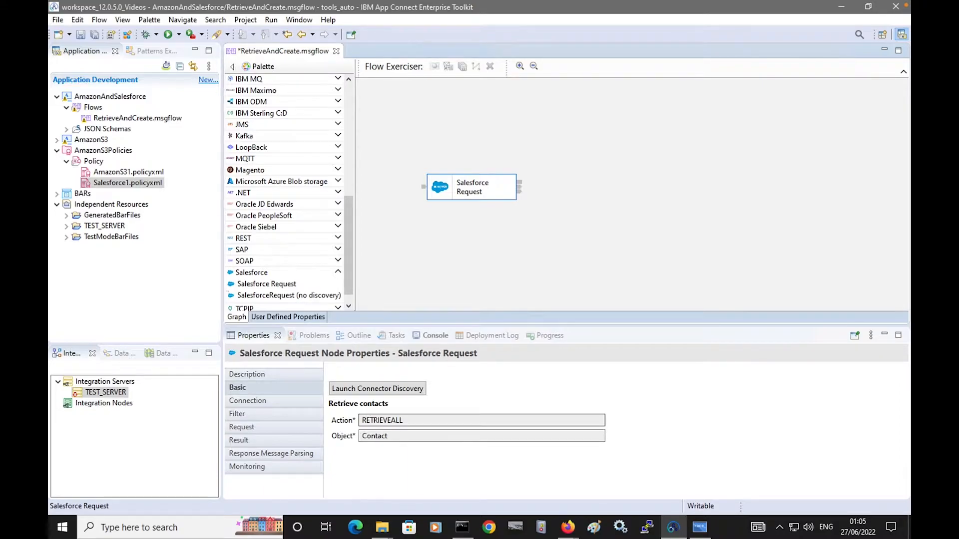
# Review the Salesforce Request node's filter and basic properties and locate its response schema under JSON Schemas.
pyautogui.click(257, 416)
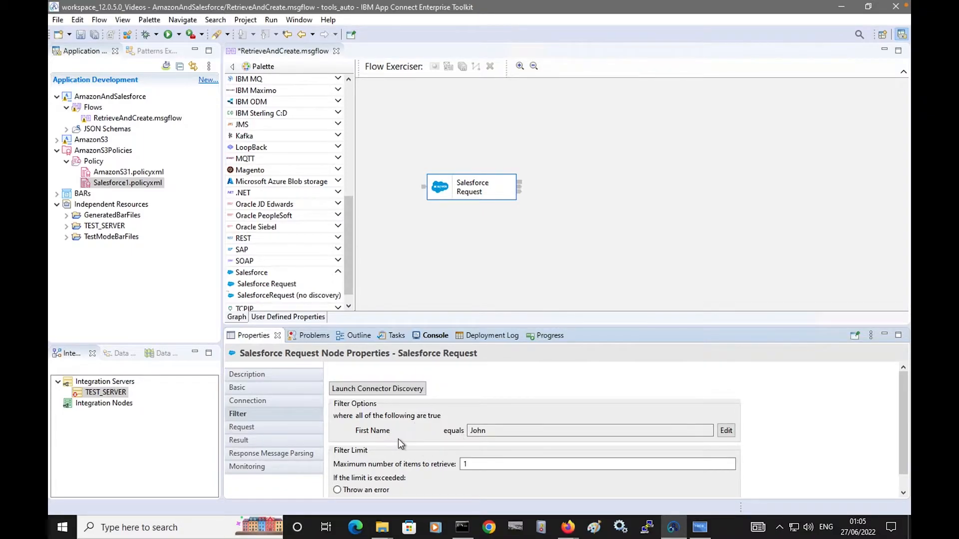
pyautogui.click(259, 391)
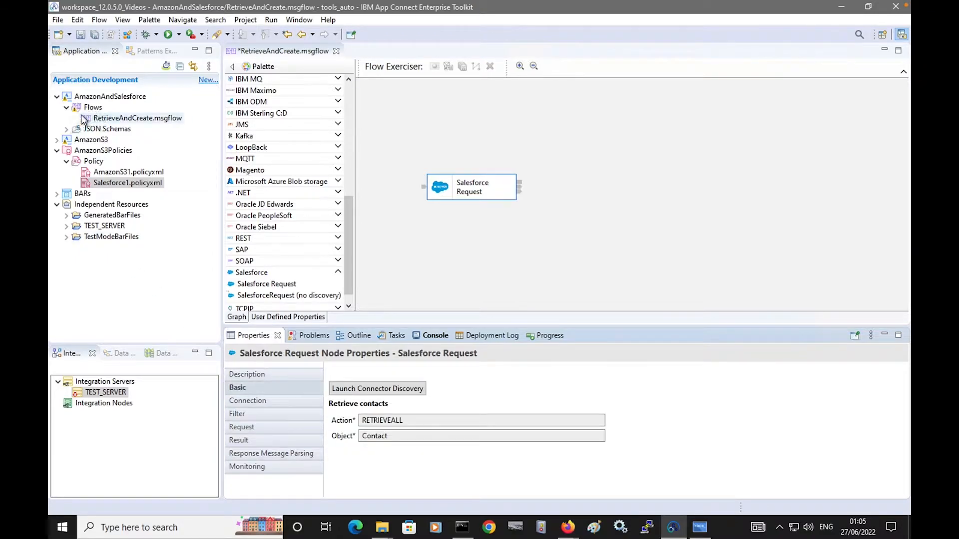
pyautogui.click(67, 129)
pyautogui.click(130, 140)
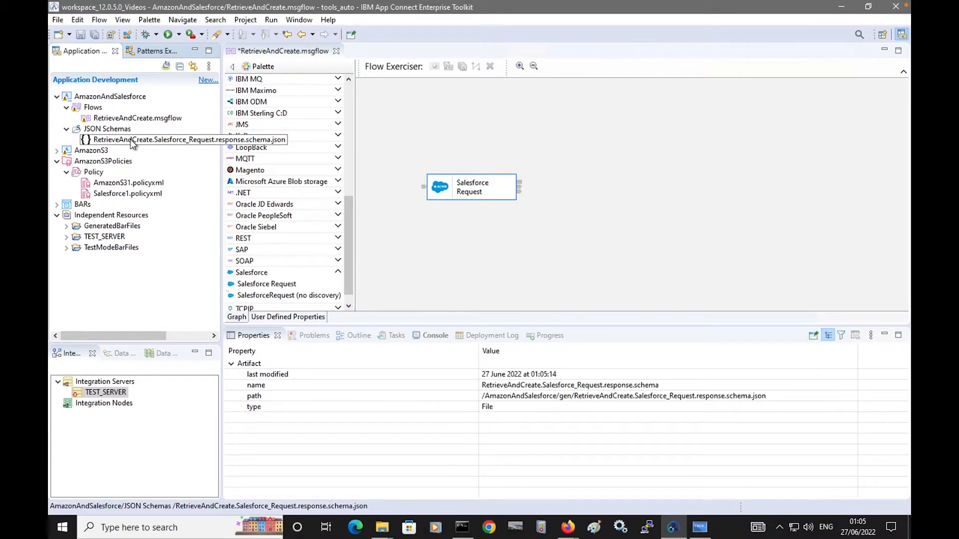
# Add an Amazon S3 Request node to the flow and launch Connector Discovery for it with the AmazonS3Policies project.
pyautogui.moveTo(347, 215); pyautogui.dragTo(348, 102)
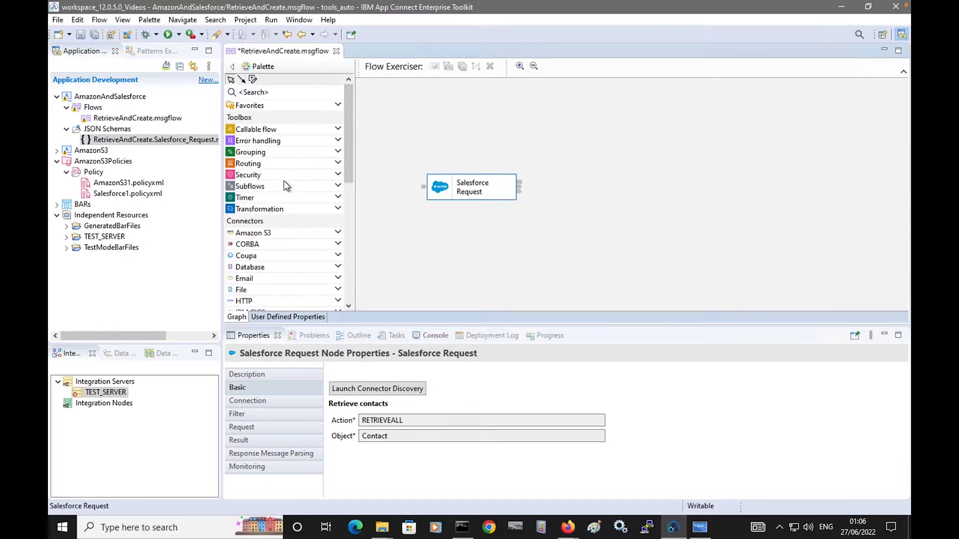
pyautogui.click(303, 236)
pyautogui.moveTo(284, 243); pyautogui.dragTo(720, 175)
pyautogui.press('Return')
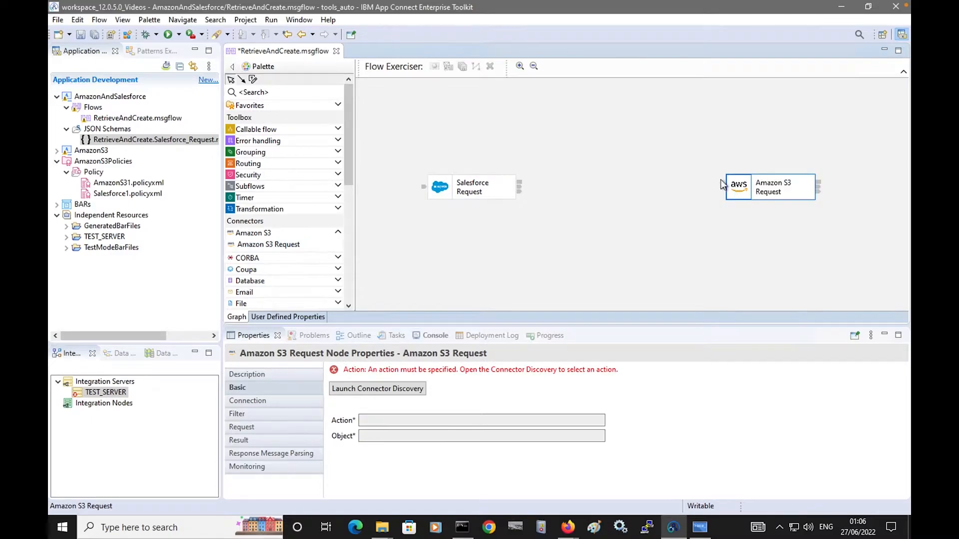
pyautogui.click(367, 389)
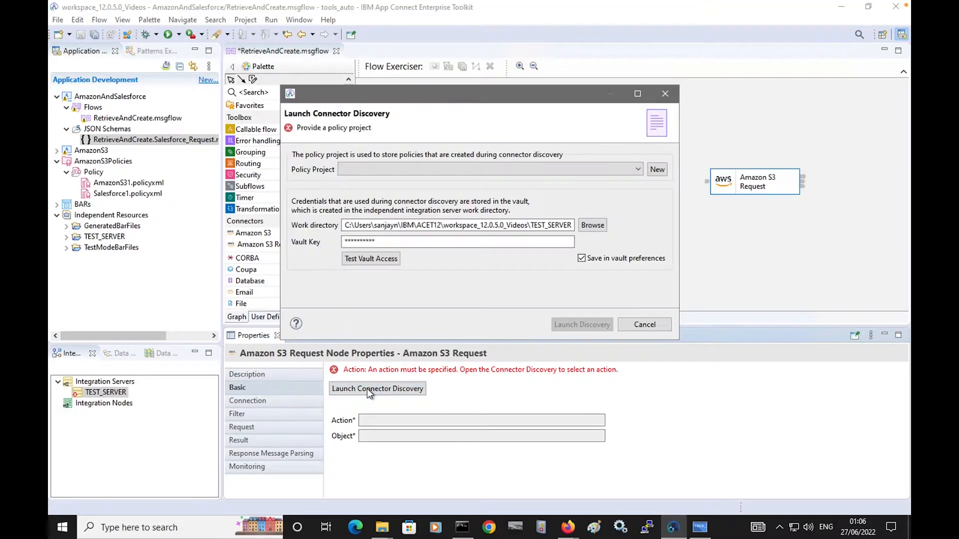
pyautogui.click(638, 169)
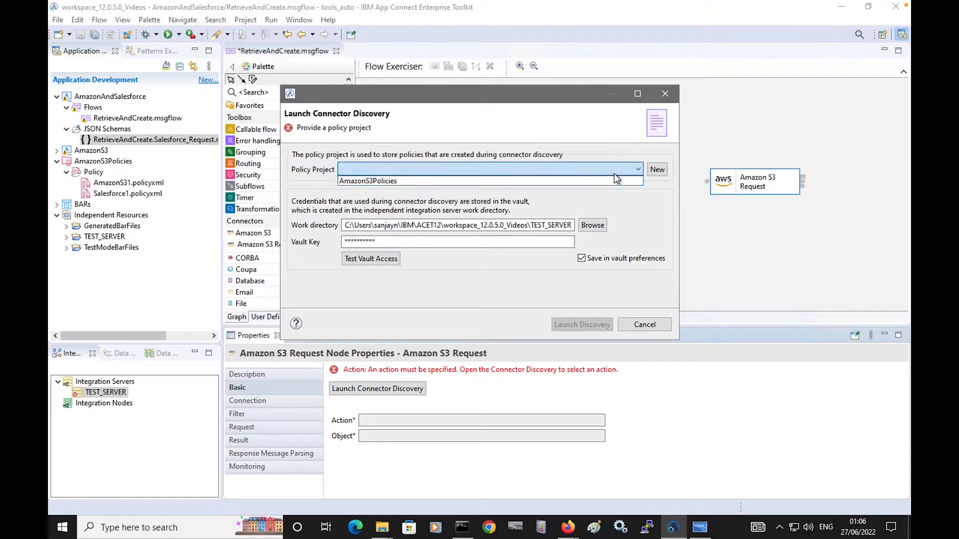
pyautogui.click(371, 182)
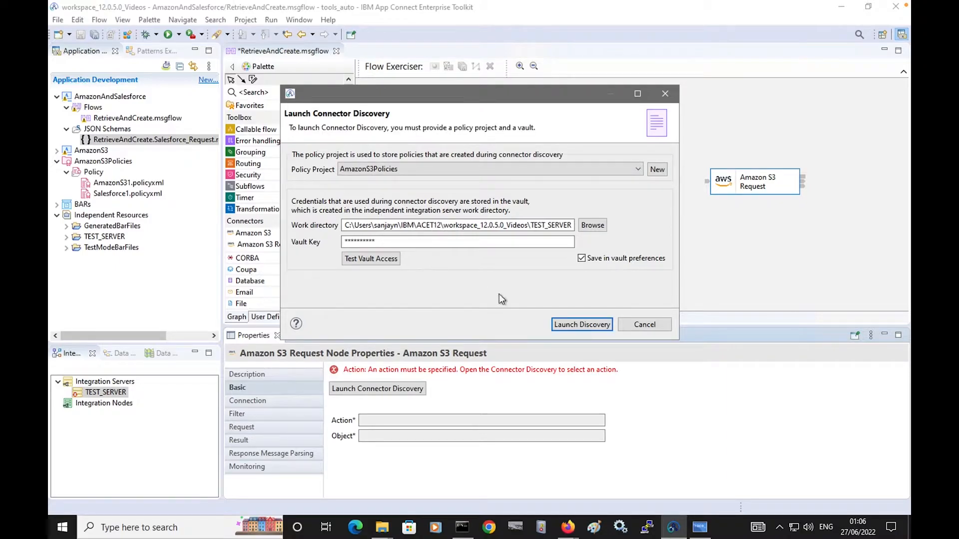
pyautogui.click(572, 325)
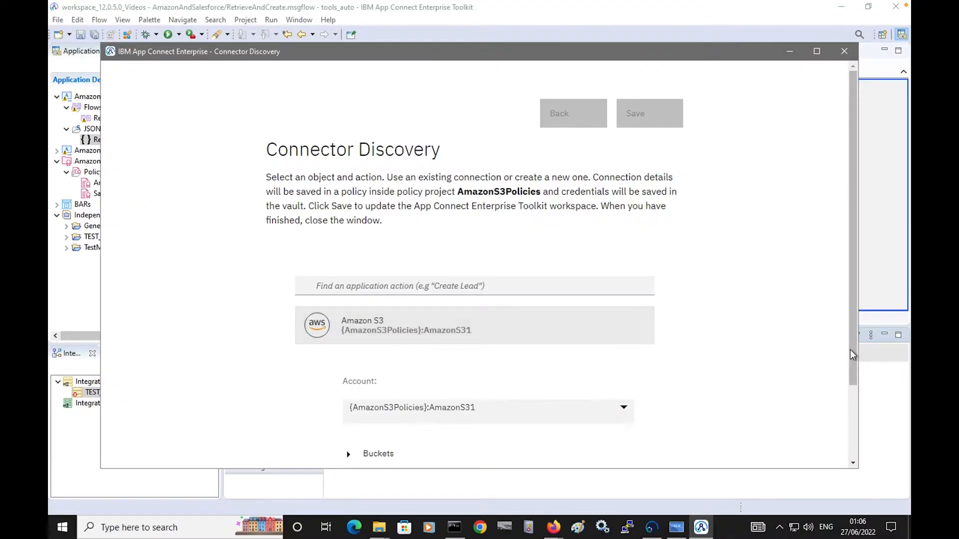
# Choose the Create object action of the Objects object for the AmazonS31 account.
pyautogui.moveTo(850, 350); pyautogui.dragTo(833, 443)
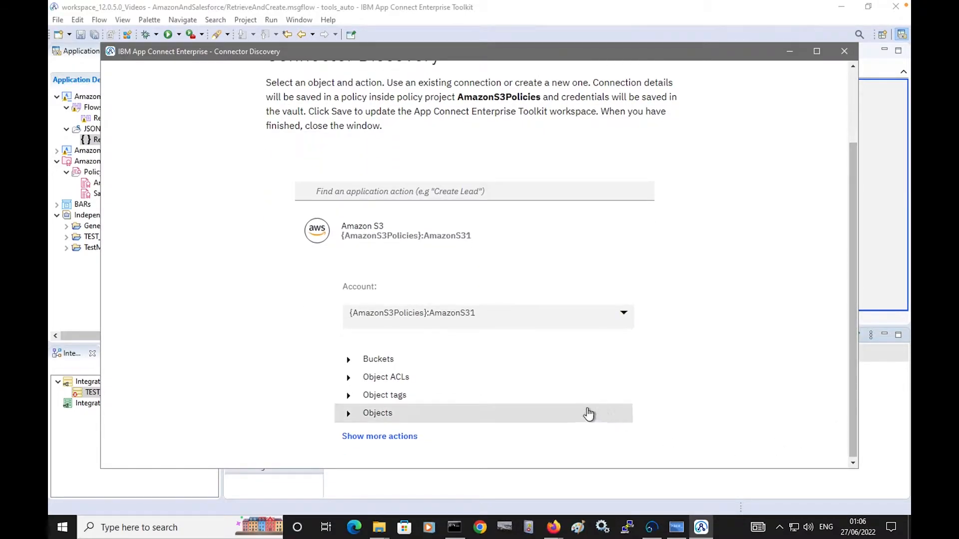
pyautogui.click(349, 417)
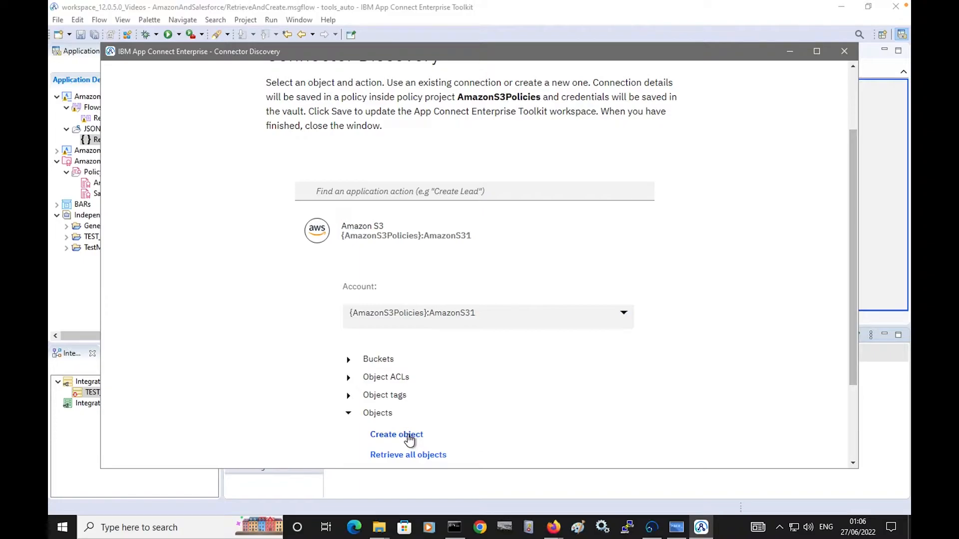
pyautogui.click(407, 436)
# Set the bucket to ace-sanjay-bucket, save the discovery information and close Connector Discovery.
pyautogui.click(316, 334)
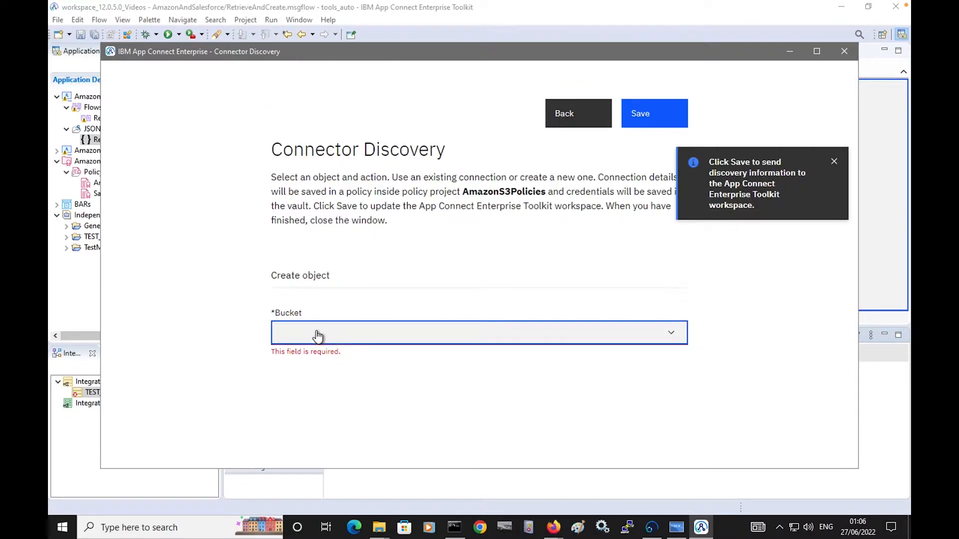
pyautogui.click(670, 334)
pyautogui.scroll(-5, 676, 366)
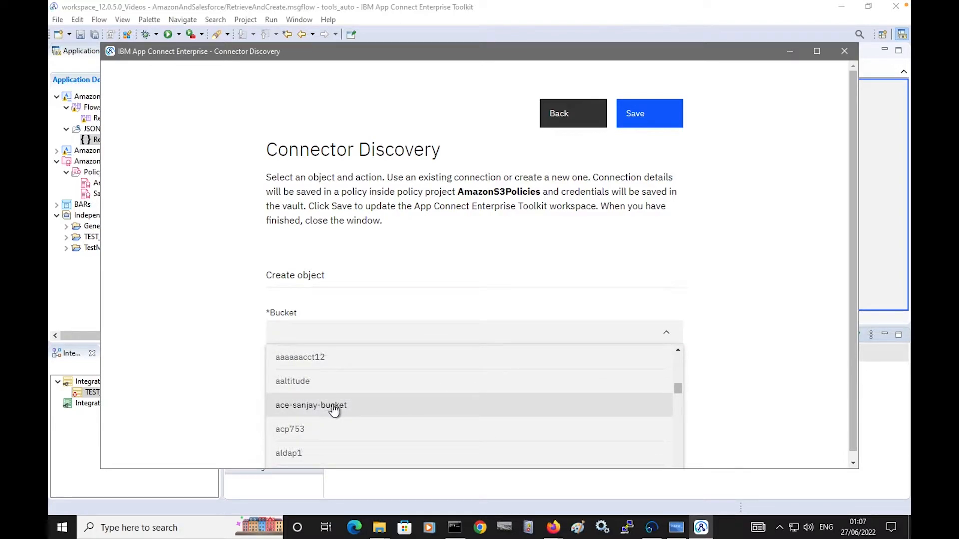
pyautogui.click(333, 407)
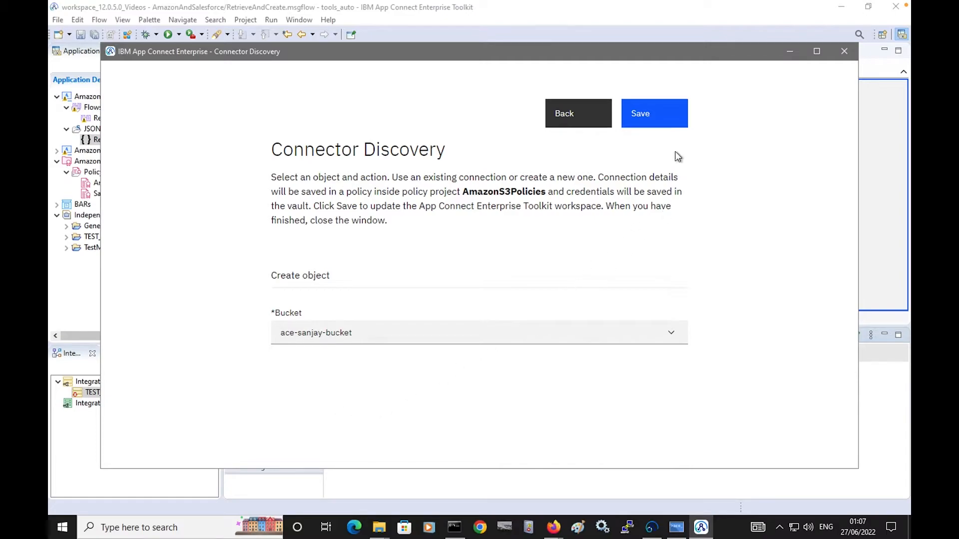
pyautogui.click(649, 121)
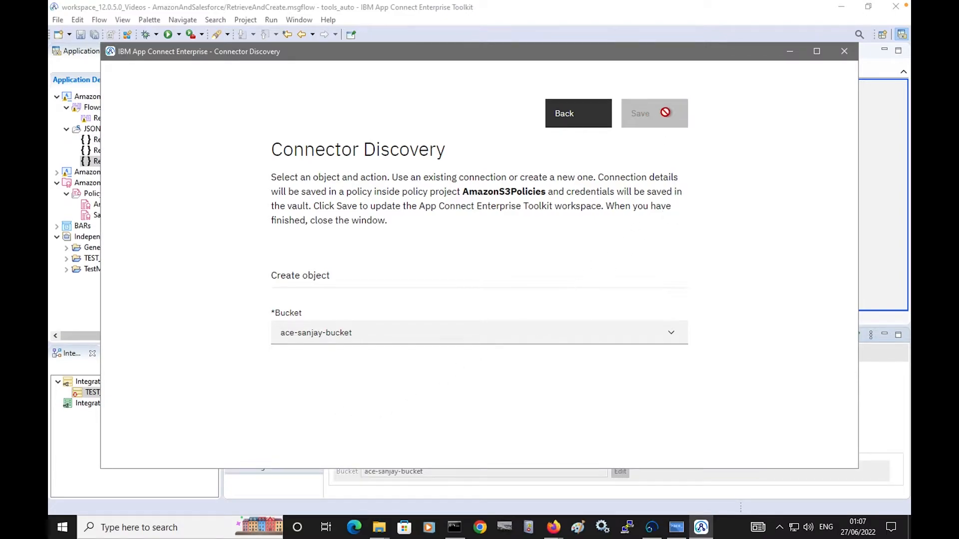
pyautogui.click(846, 52)
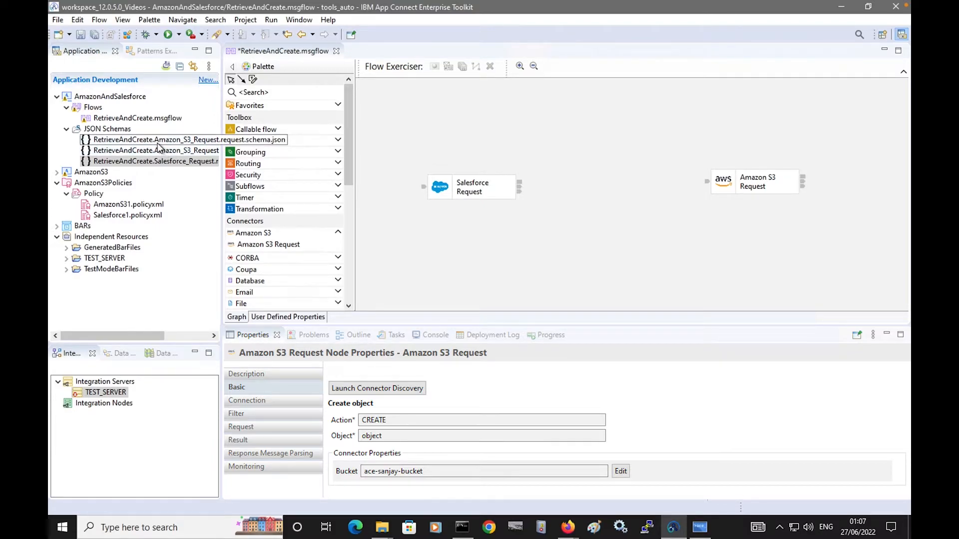
# Add a Mapping node between the Salesforce Request and Amazon S3 Request nodes and wire the three in sequence.
pyautogui.click(336, 207)
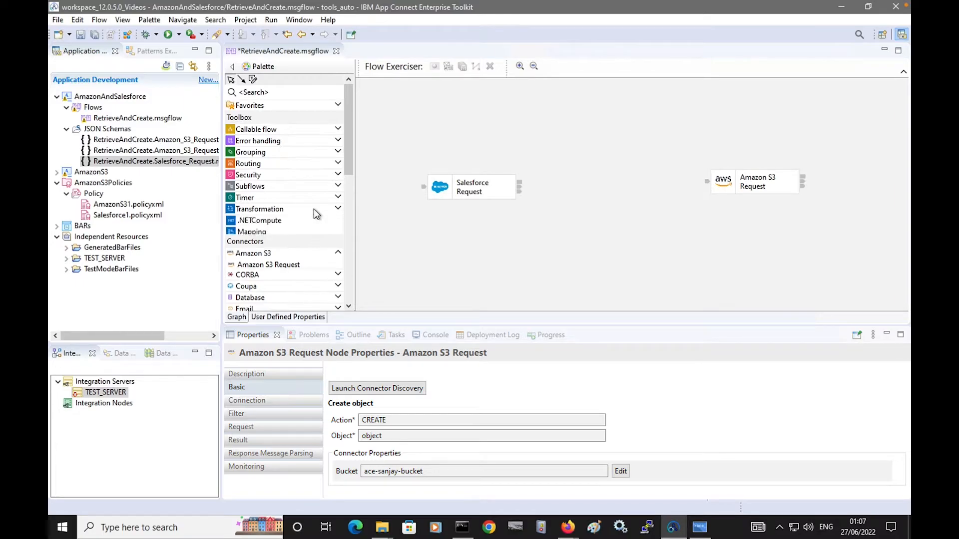
pyautogui.click(270, 232)
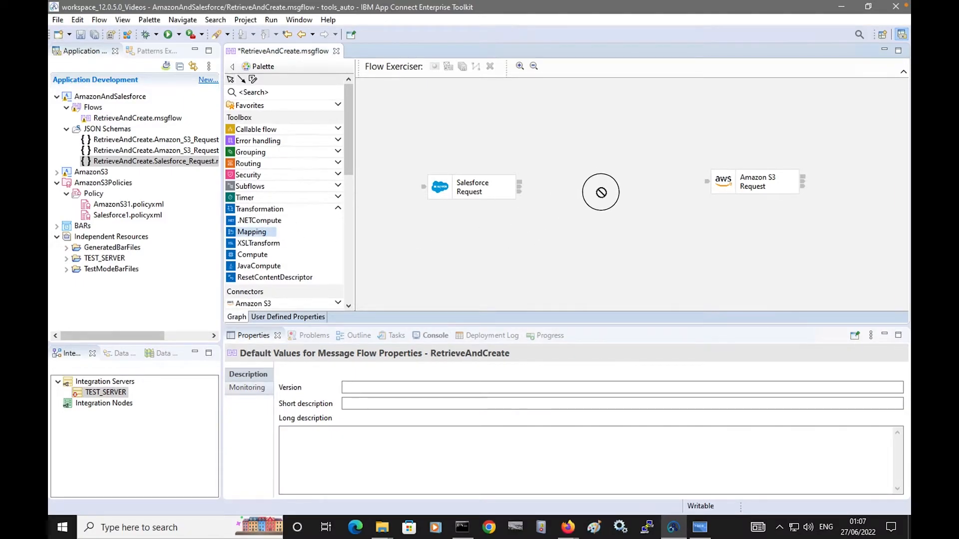
pyautogui.click(600, 186)
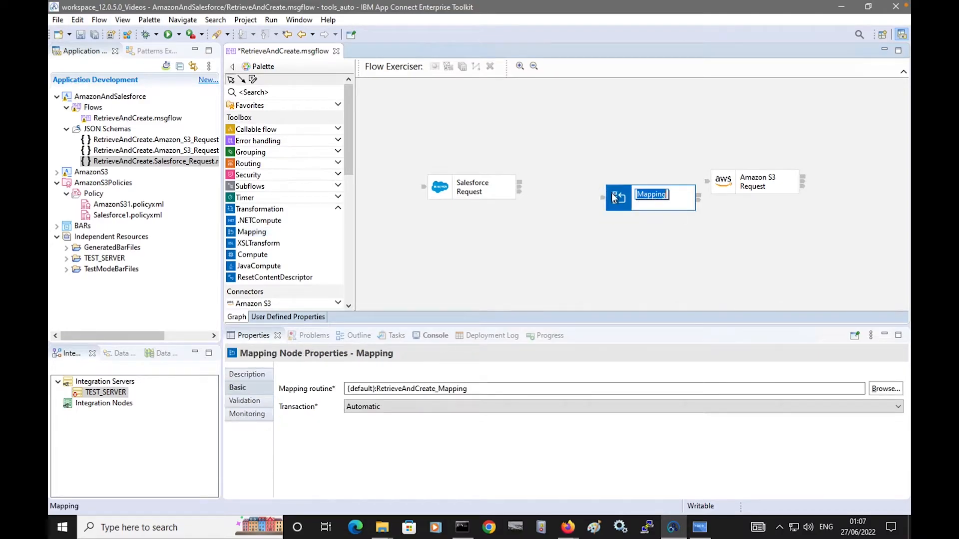
pyautogui.press('Return')
pyautogui.moveTo(519, 188); pyautogui.dragTo(740, 190)
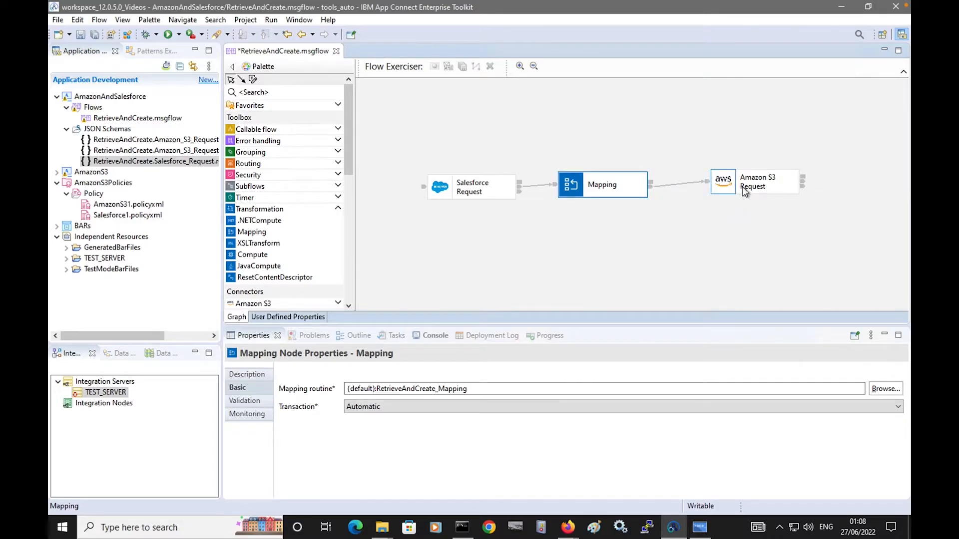
# Create the Mapping node's message map with the Salesforce_Request response JSON array as input and the Amazon_S3_Request request schema as output.
pyautogui.doubleClick(583, 191)
pyautogui.click(572, 348)
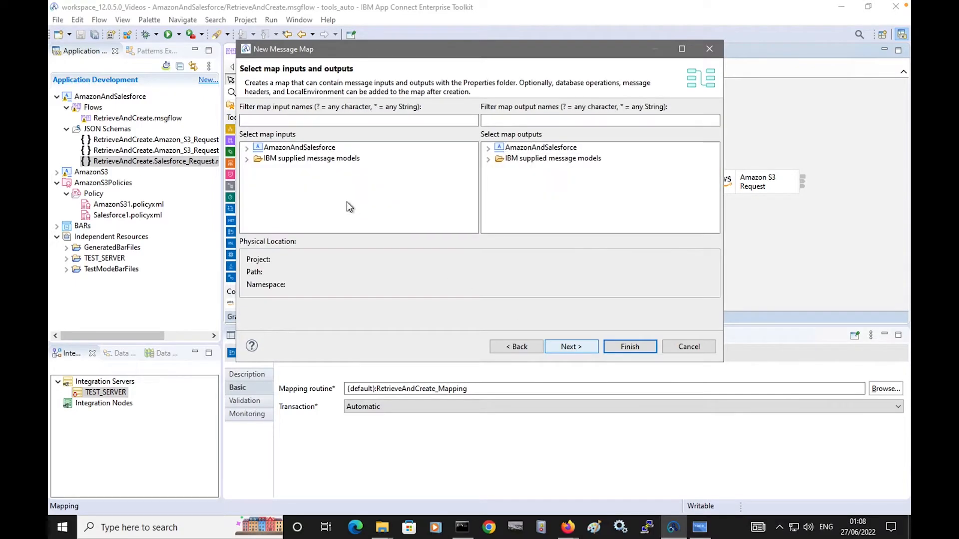
pyautogui.click(247, 149)
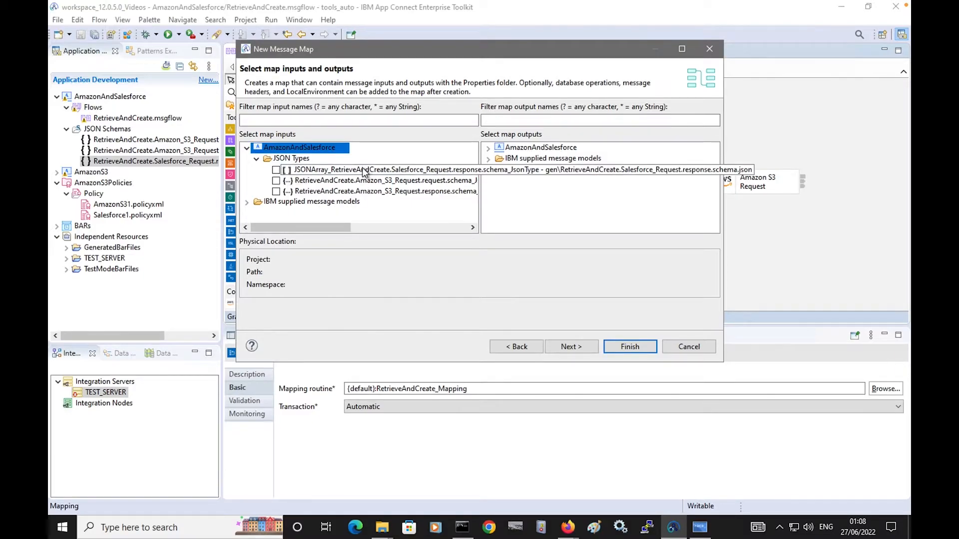
pyautogui.click(276, 170)
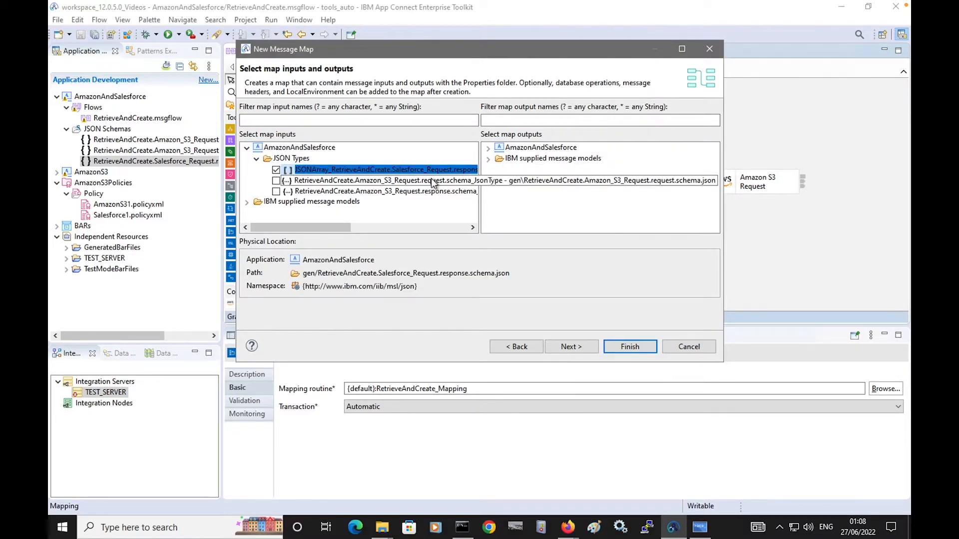
pyautogui.click(489, 149)
pyautogui.click(498, 159)
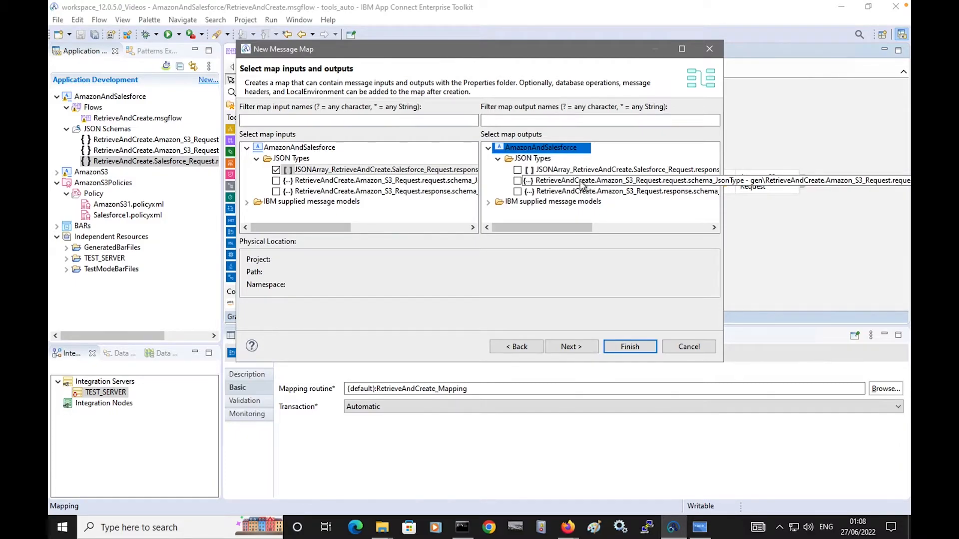
pyautogui.click(518, 181)
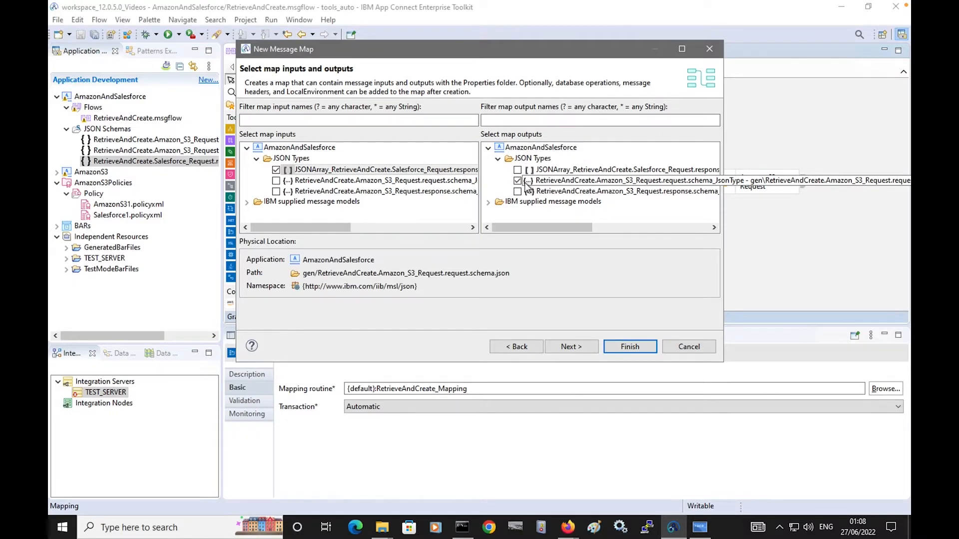
pyautogui.click(629, 346)
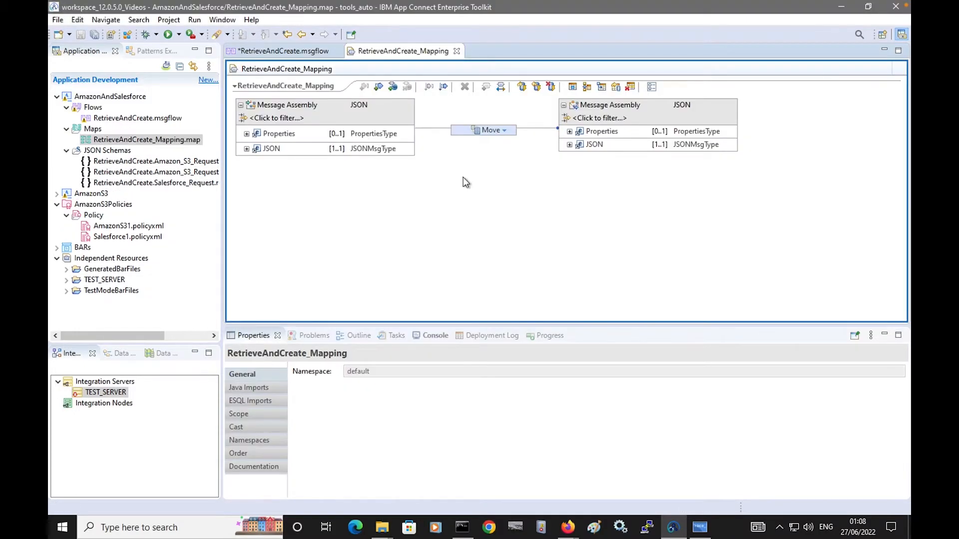
# Expand the source and target JSON Data structures and map the Salesforce item's Id to the target Key.
pyautogui.click(246, 149)
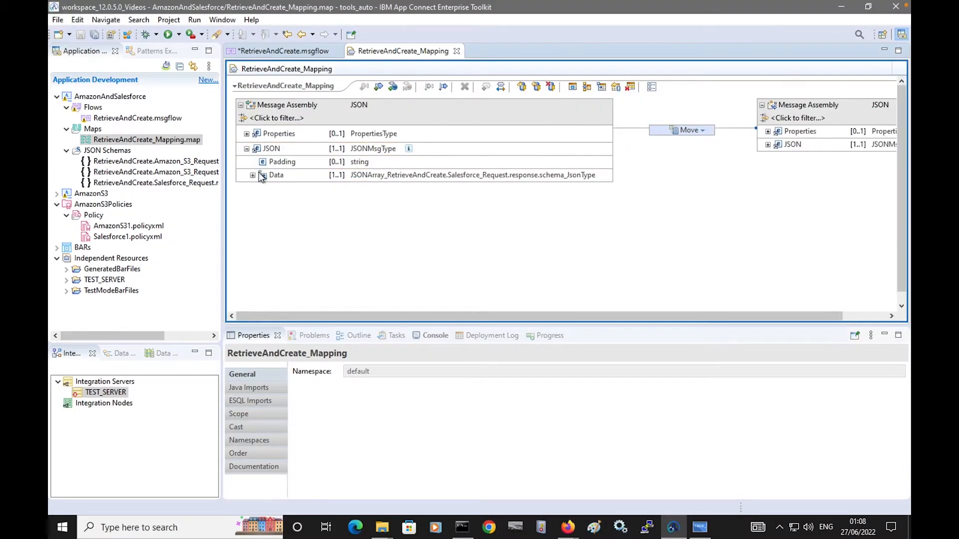
pyautogui.click(253, 175)
pyautogui.click(258, 188)
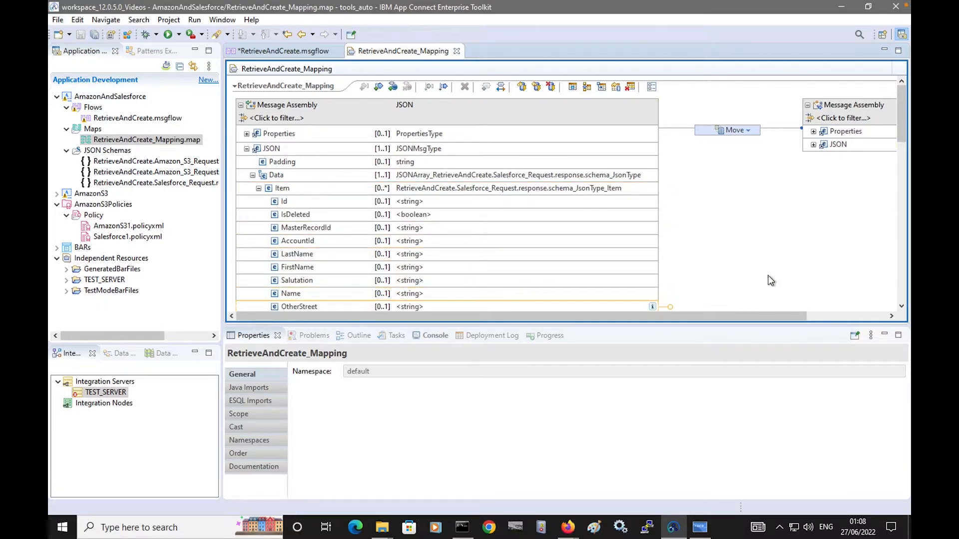
pyautogui.click(814, 144)
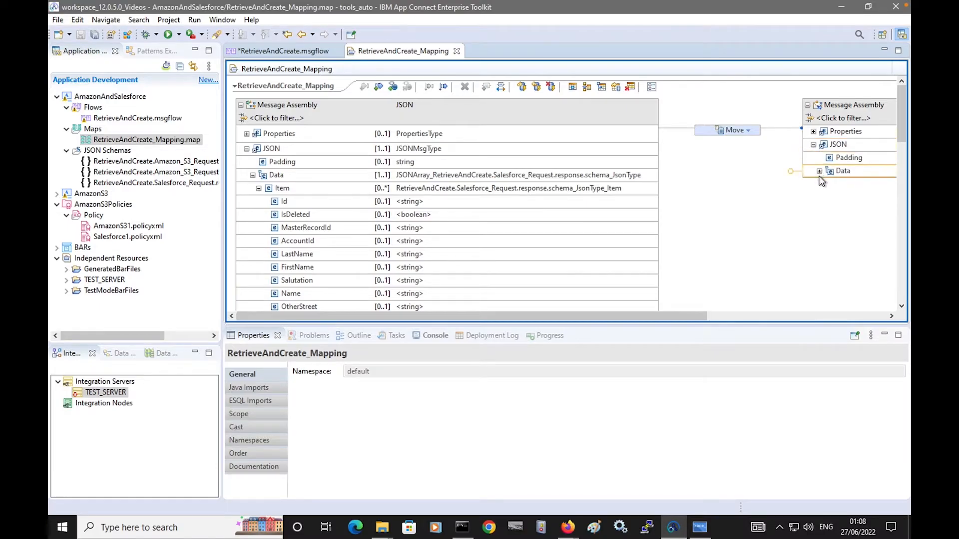
pyautogui.click(820, 172)
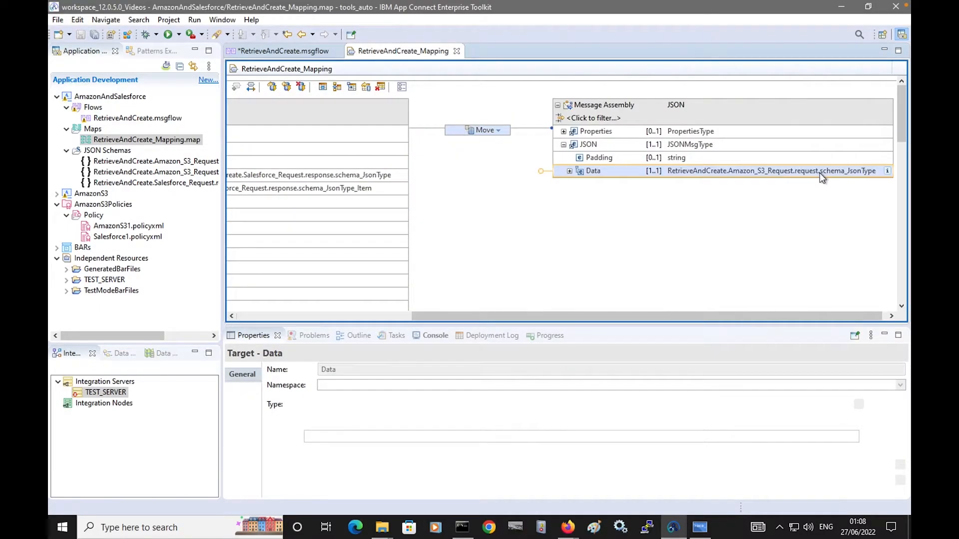
pyautogui.click(570, 171)
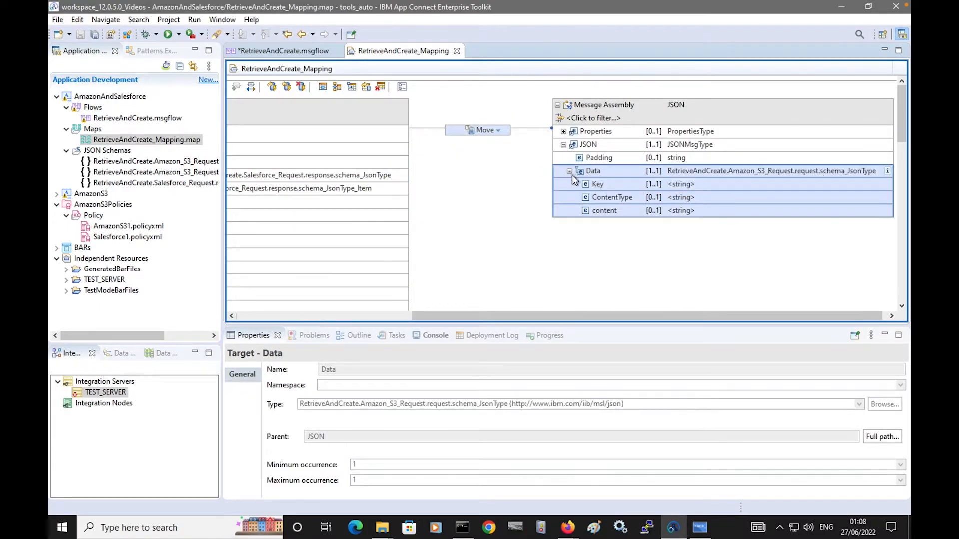
pyautogui.moveTo(572, 315); pyautogui.dragTo(411, 308)
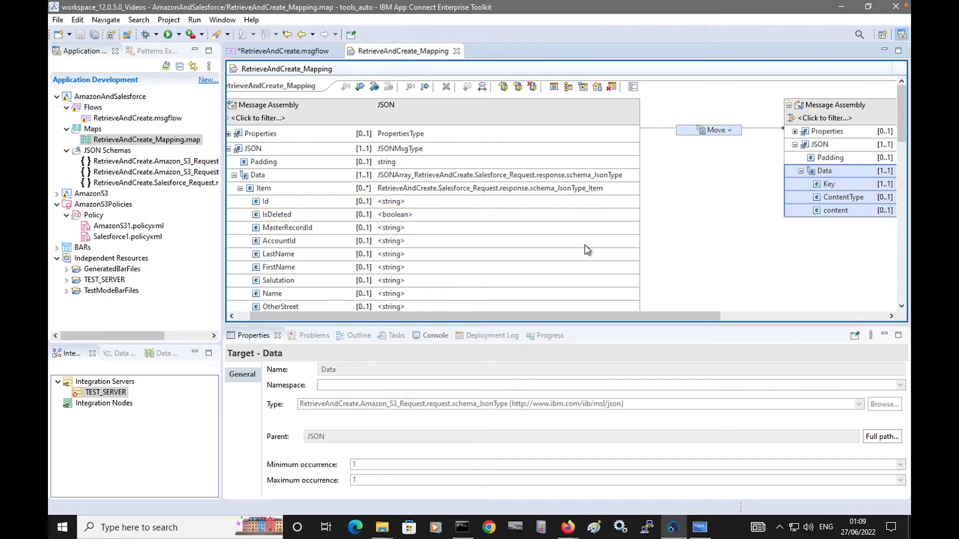
pyautogui.click(651, 202)
pyautogui.moveTo(652, 202); pyautogui.dragTo(782, 196)
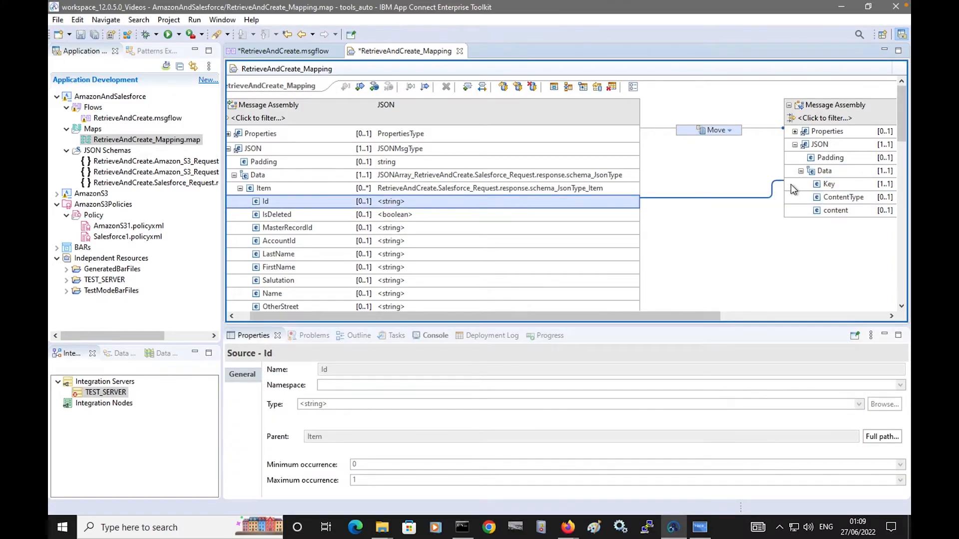
pyautogui.moveTo(790, 184); pyautogui.dragTo(791, 184)
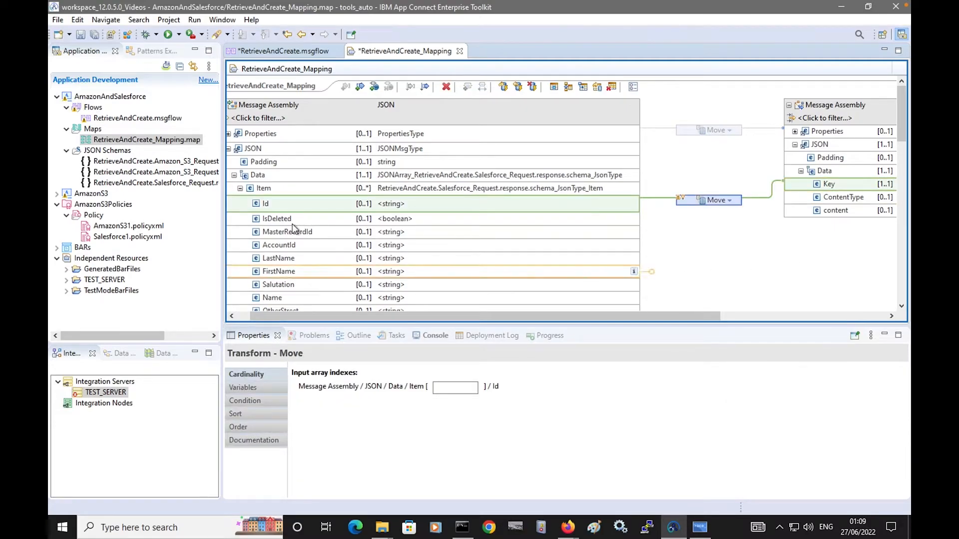
# Check the allowed content types in the Amazon_S3_Request request schema and assign text/plain to the map's target ContentType.
pyautogui.doubleClick(155, 163)
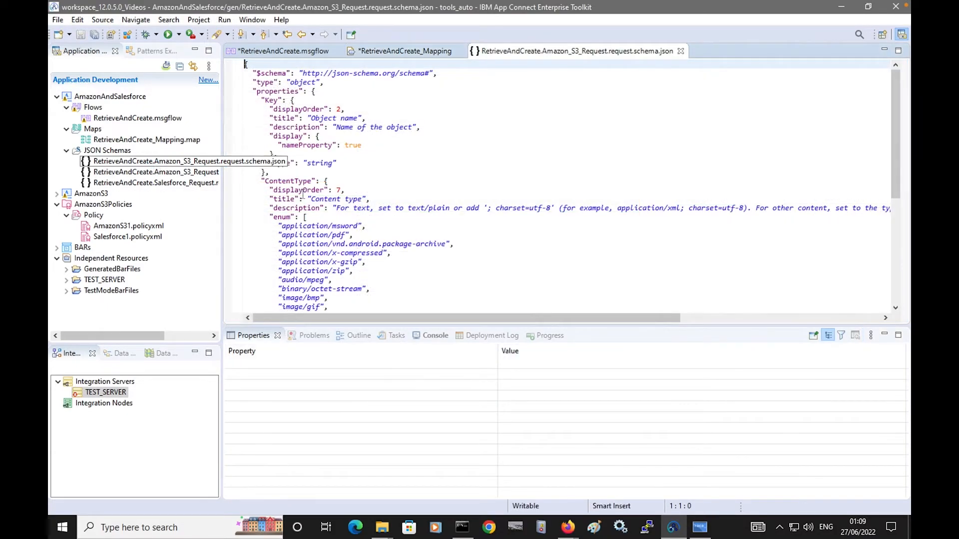
pyautogui.scroll(-3, 295, 235)
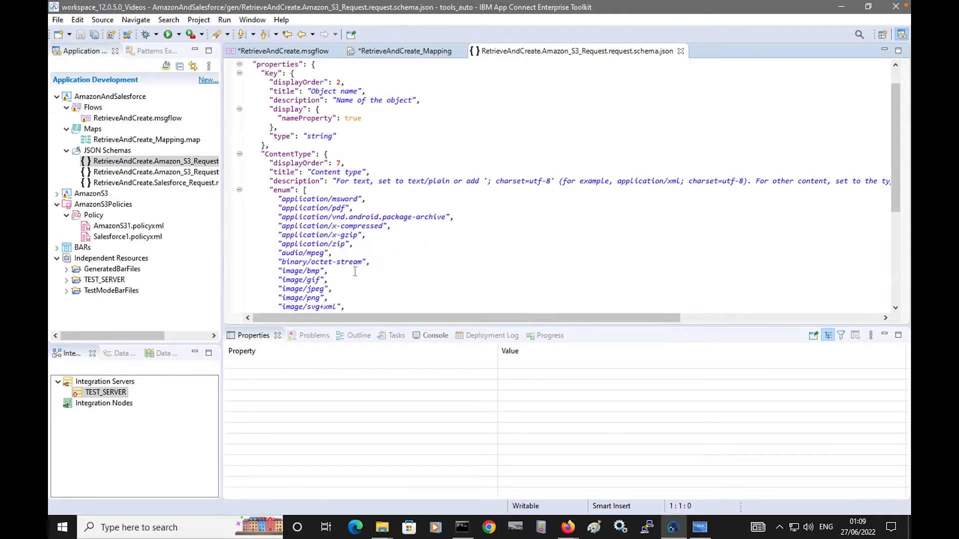
pyautogui.moveTo(281, 271); pyautogui.dragTo(325, 270)
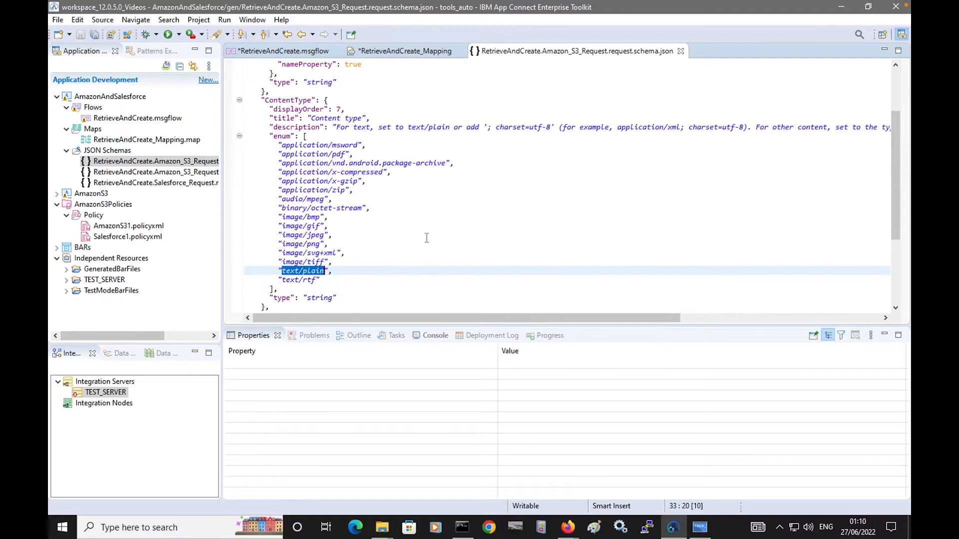
pyautogui.click(425, 52)
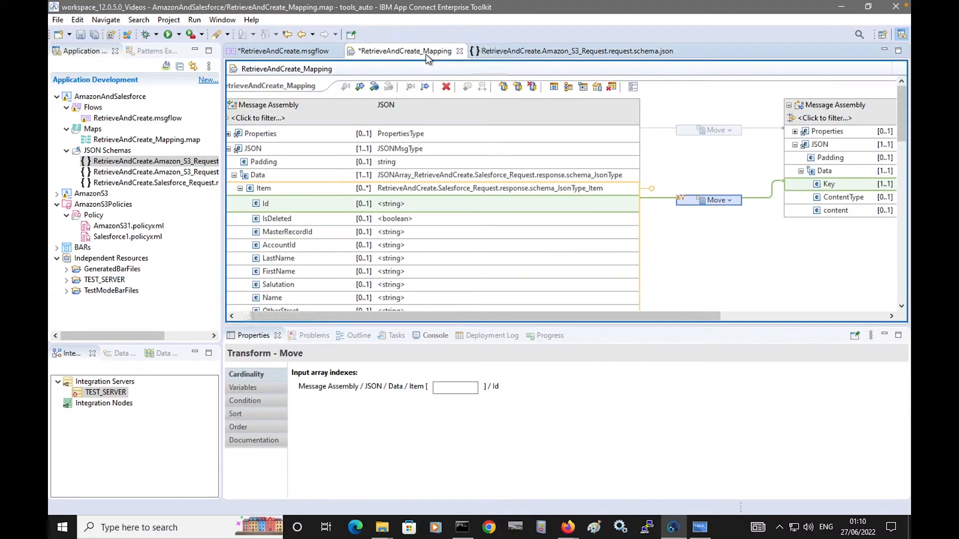
pyautogui.moveTo(790, 198); pyautogui.dragTo(734, 224)
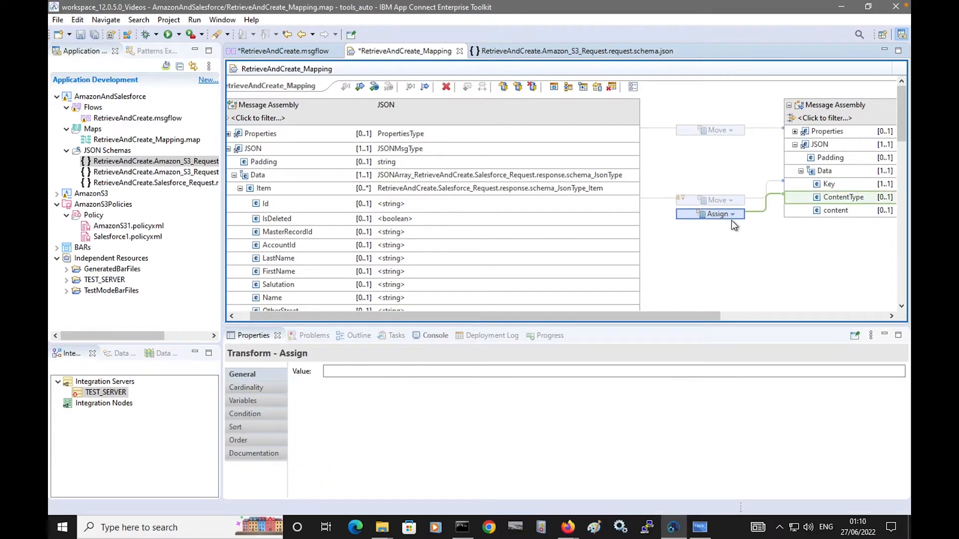
pyautogui.click(340, 372)
pyautogui.write('text/plain')
# Map the Salesforce item's Name to the target content element and save the message map.
pyautogui.scroll(-3, 723, 272)
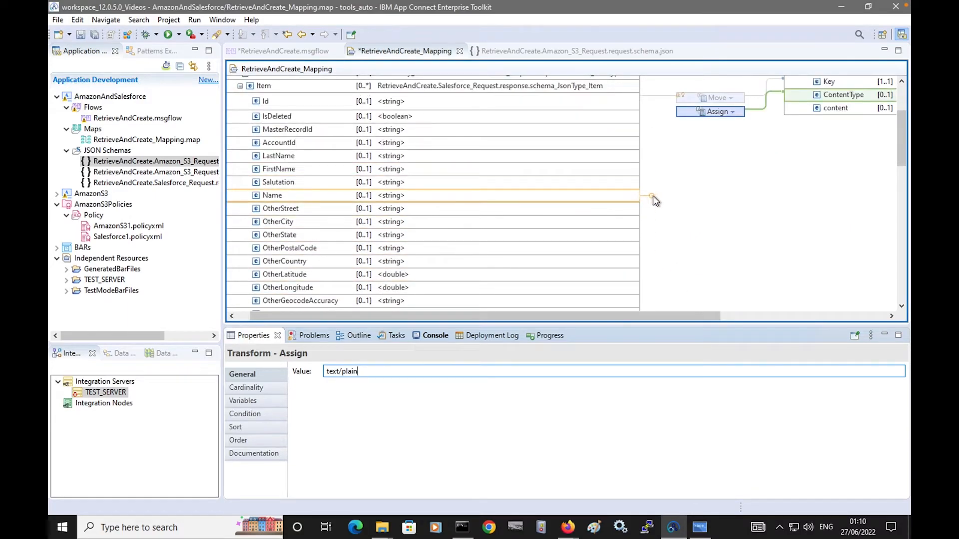
pyautogui.moveTo(652, 196); pyautogui.dragTo(798, 110)
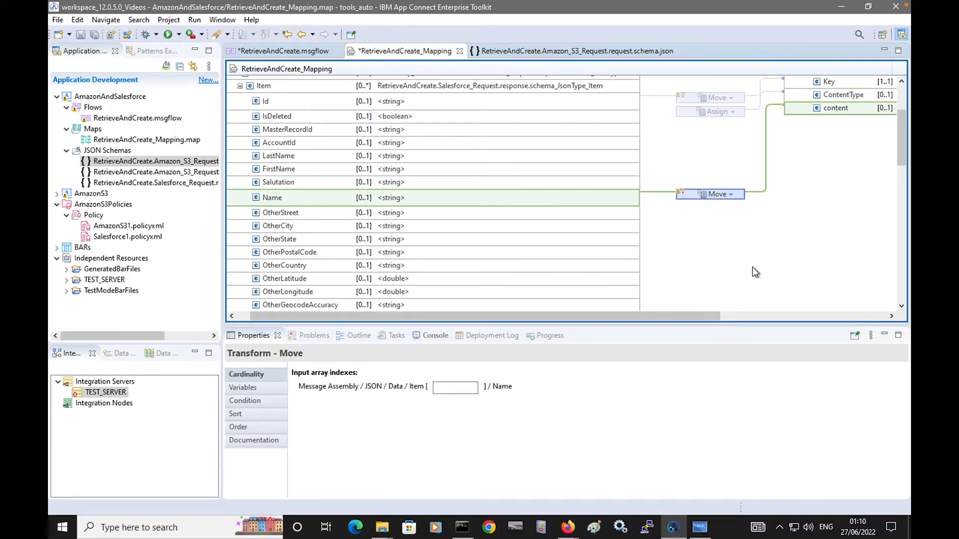
pyautogui.scroll(2, 796, 260)
pyautogui.hotkey('ctrl', 's')
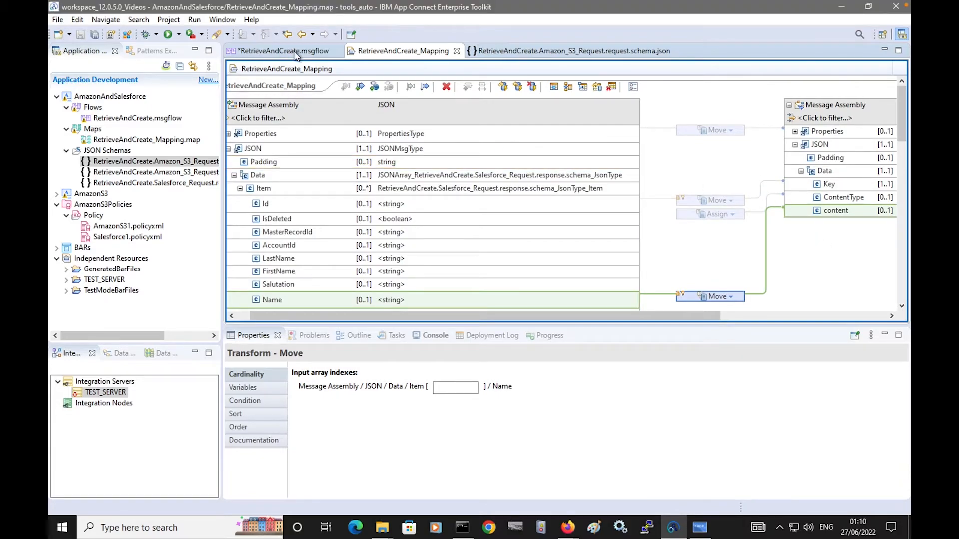
# Add an HTTP Input node to the RetrieveAndCreate flow and wire it to the Salesforce Request node.
pyautogui.click(294, 51)
pyautogui.scroll(-1, 351, 196)
pyautogui.scroll(-4, 347, 209)
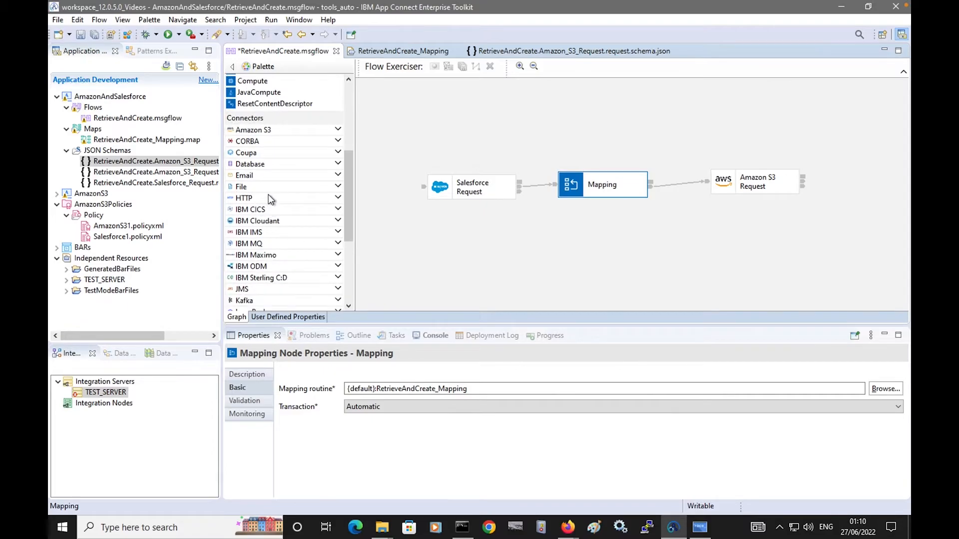
pyautogui.click(268, 199)
pyautogui.moveTo(259, 142); pyautogui.dragTo(388, 231)
pyautogui.moveTo(481, 242); pyautogui.dragTo(445, 186)
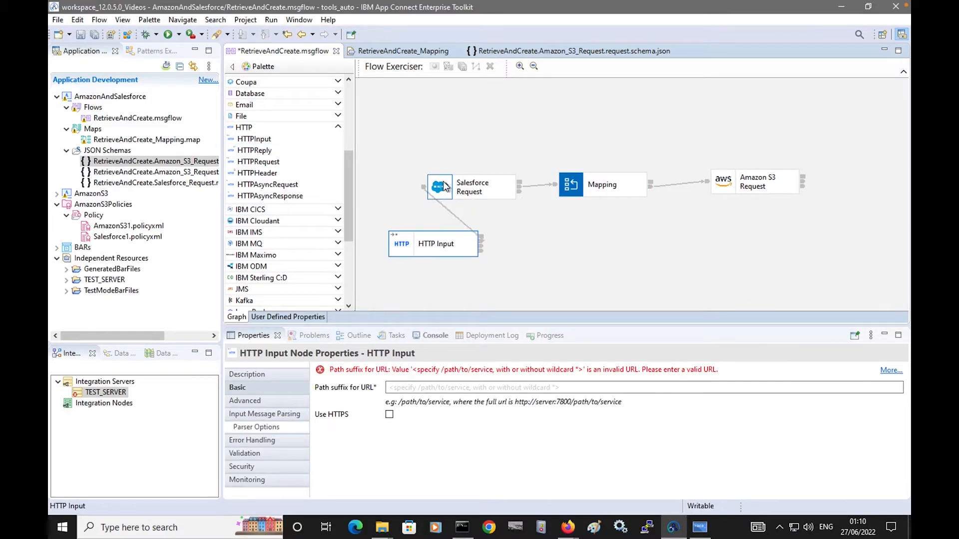
# Set the HTTP Input node's URL path suffix to /amazon_and_salesforce and its message domain to JSON.
pyautogui.click(415, 387)
pyautogui.write('/ama')
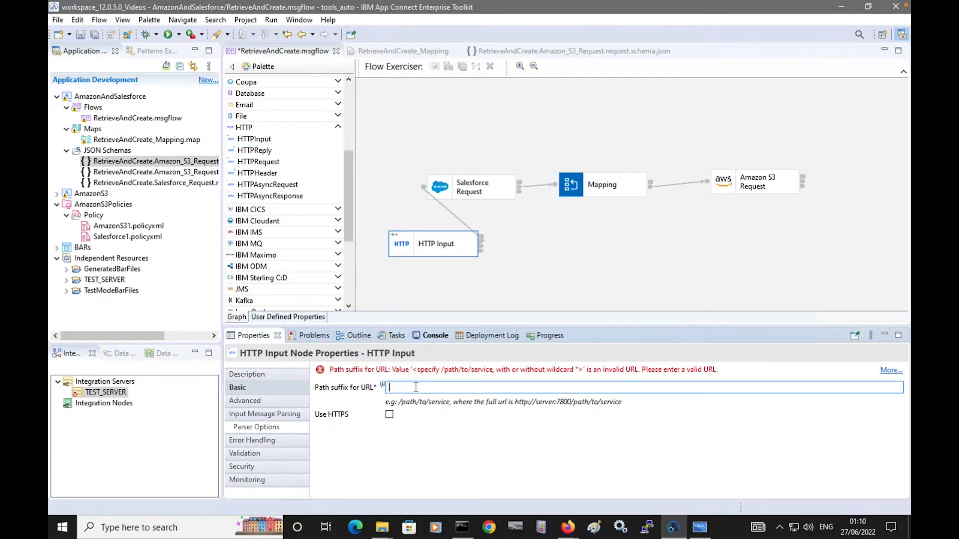
pyautogui.write('zon_and_salesforce')
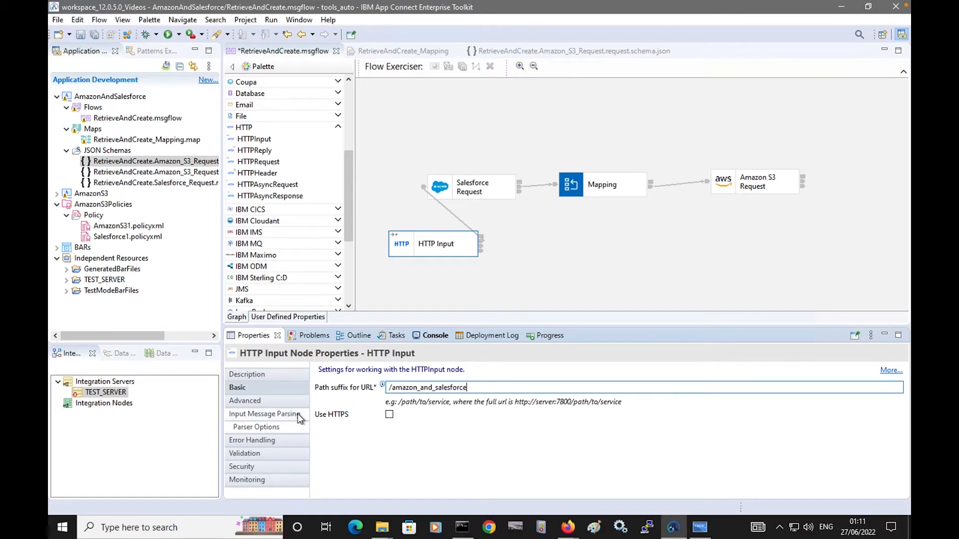
pyautogui.click(264, 414)
pyautogui.click(849, 389)
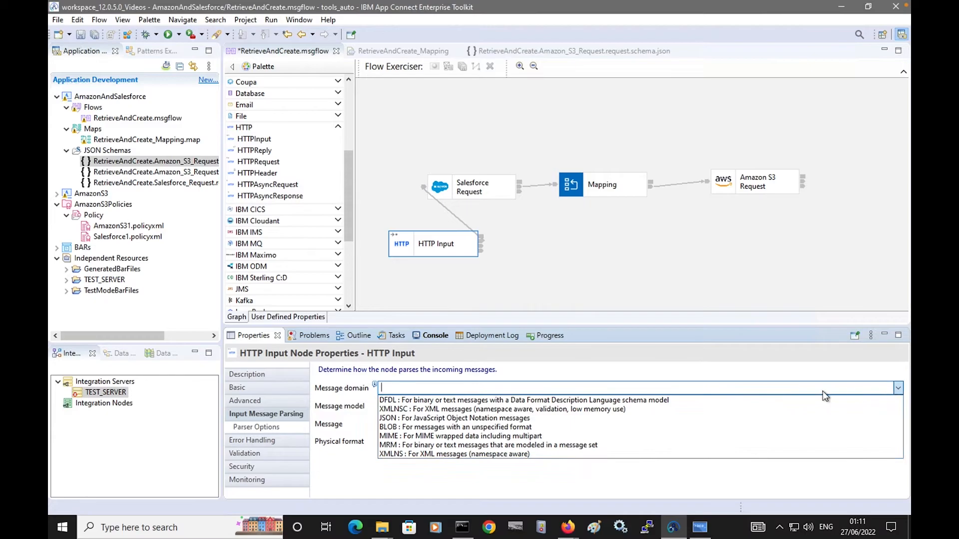
pyautogui.click(452, 418)
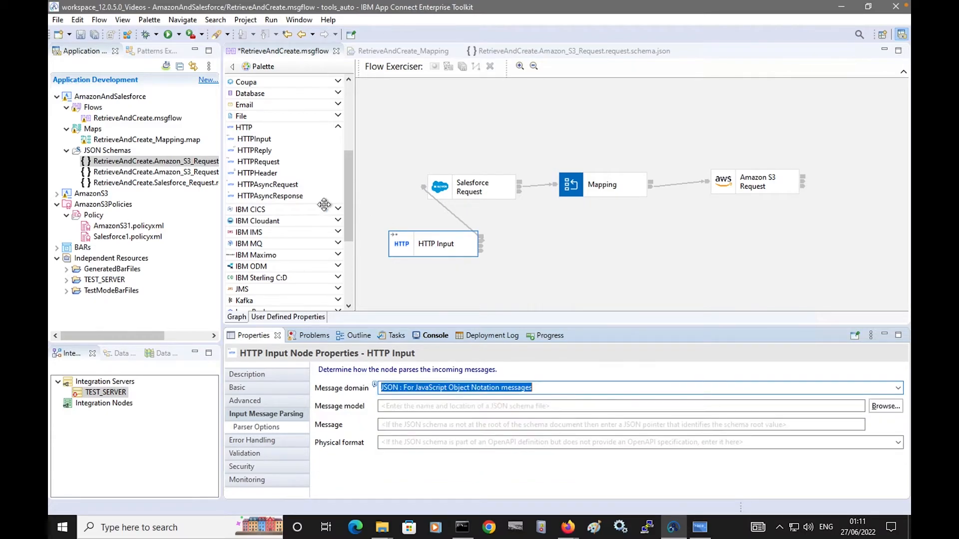
# Add an HTTP Reply node after the Amazon S3 Request node, wire the two together and save the flow.
pyautogui.click(255, 150)
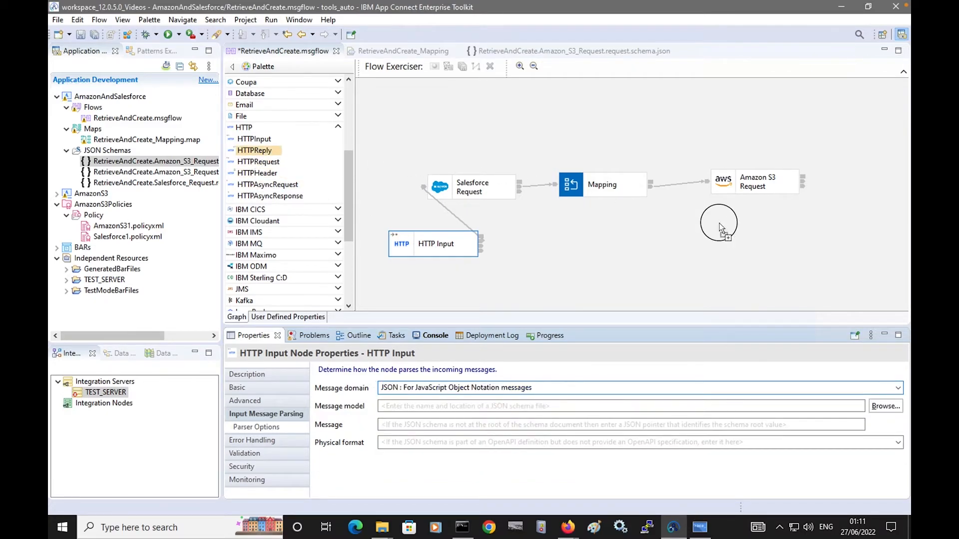
pyautogui.click(789, 213)
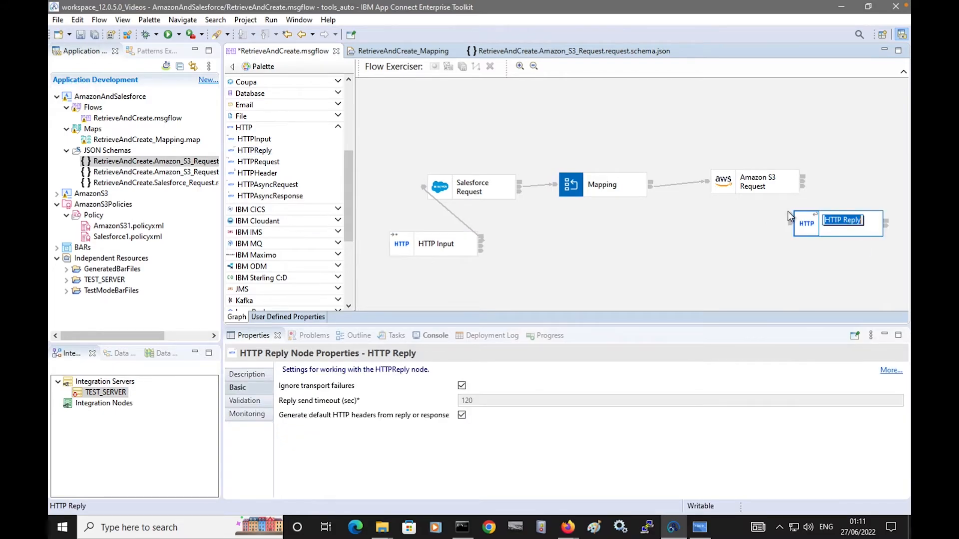
pyautogui.moveTo(805, 186); pyautogui.dragTo(807, 225)
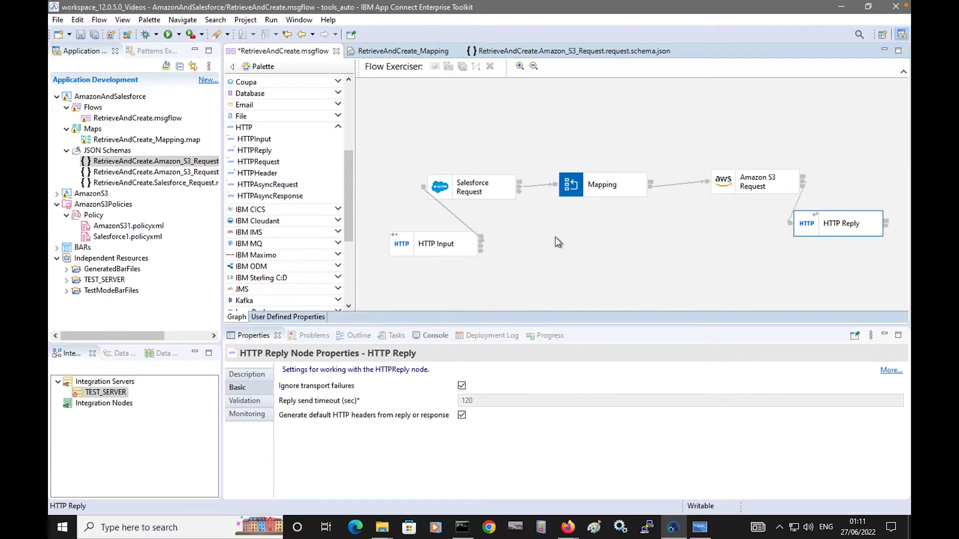
pyautogui.hotkey('ctrl', 's')
# Switch to Firefox and examine the objects currently in the ace-sanjay-bucket S3 bucket.
pyautogui.moveTo(572, 530)
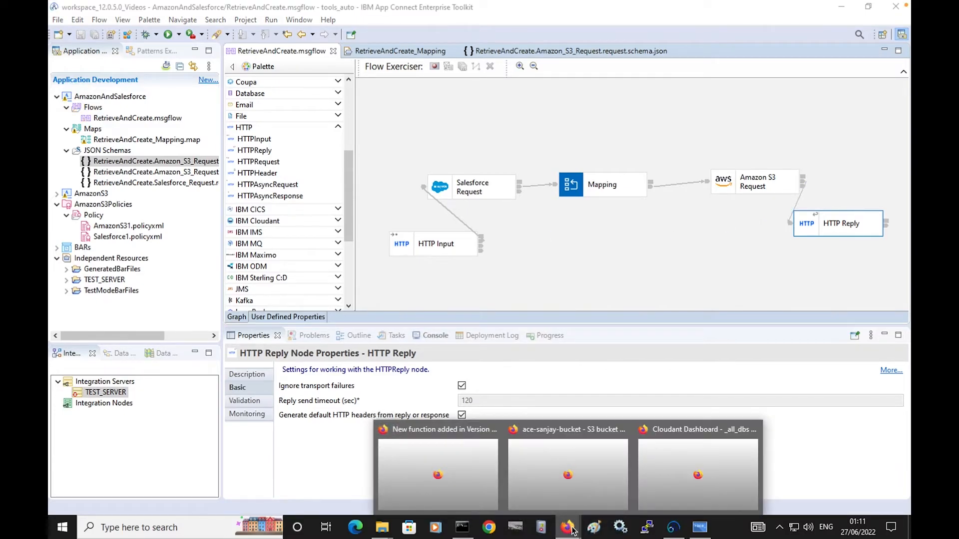
pyautogui.click(558, 479)
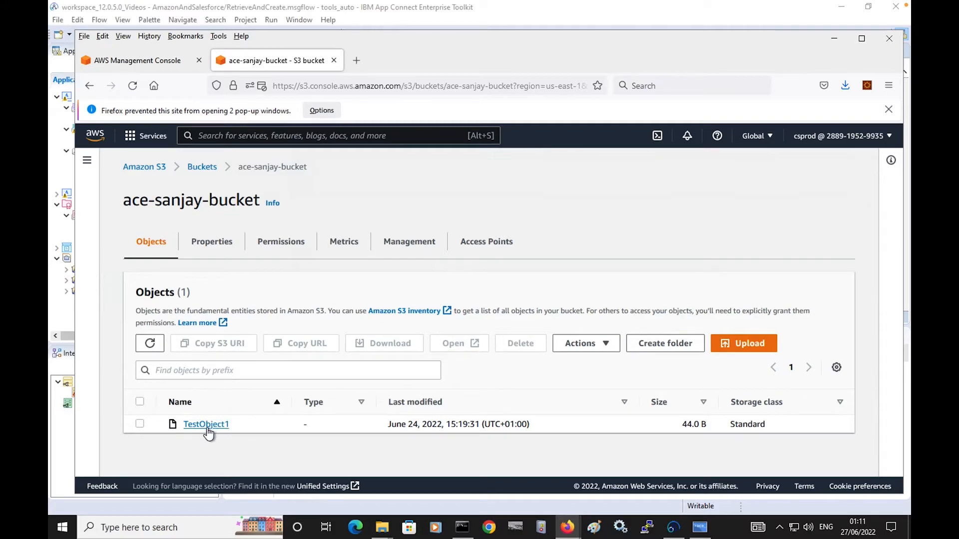
pyautogui.click(833, 38)
# Return to the App Connect Enterprise Toolkit and start the TEST_SERVER integration server.
pyautogui.click(92, 395)
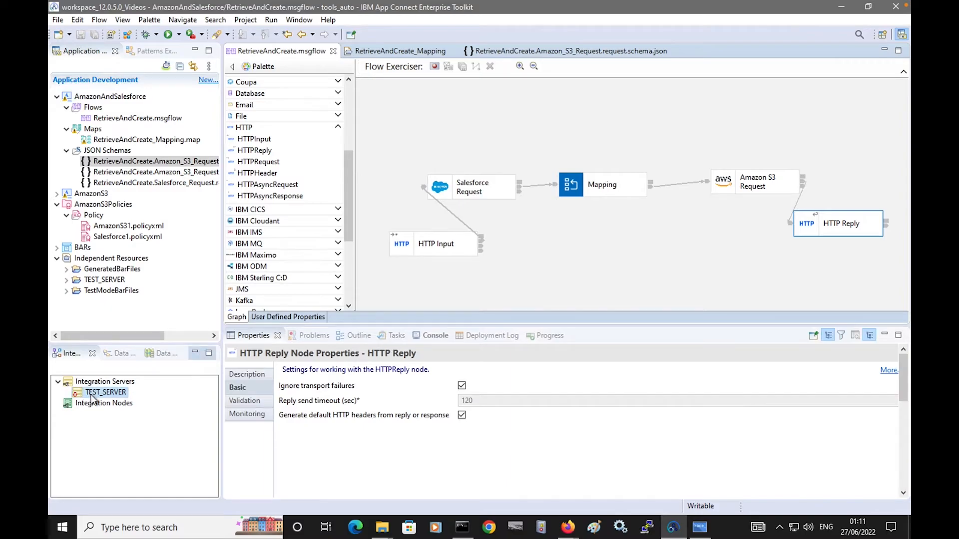
pyautogui.rightClick(91, 395)
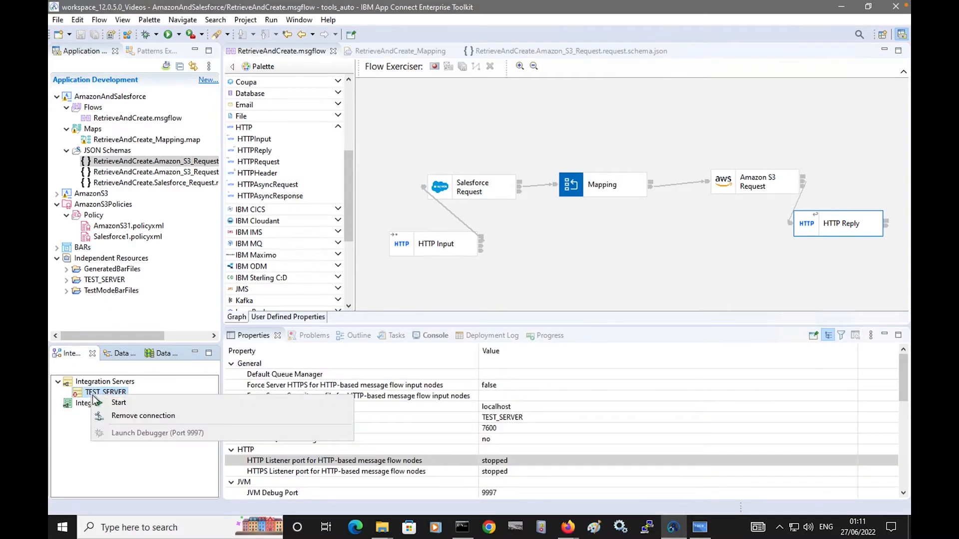
pyautogui.click(122, 403)
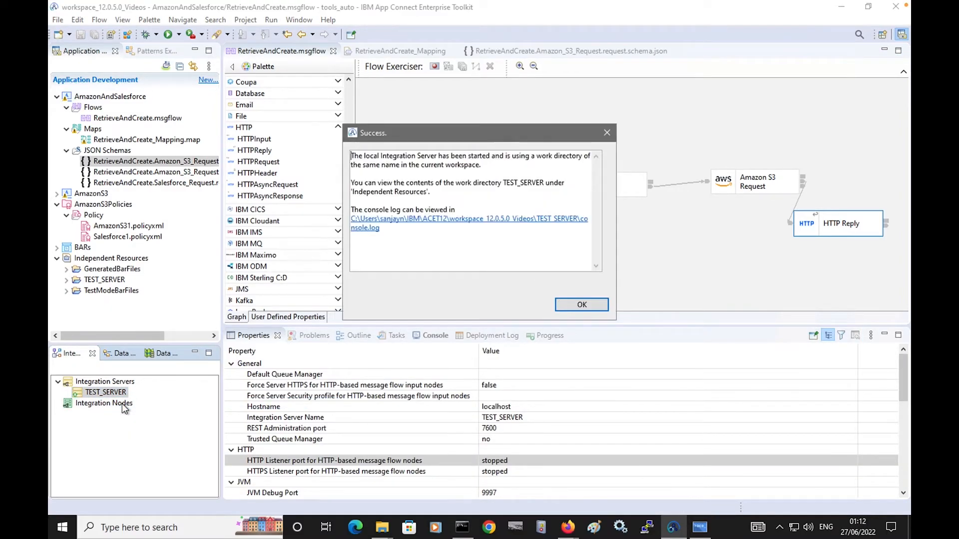
pyautogui.click(573, 306)
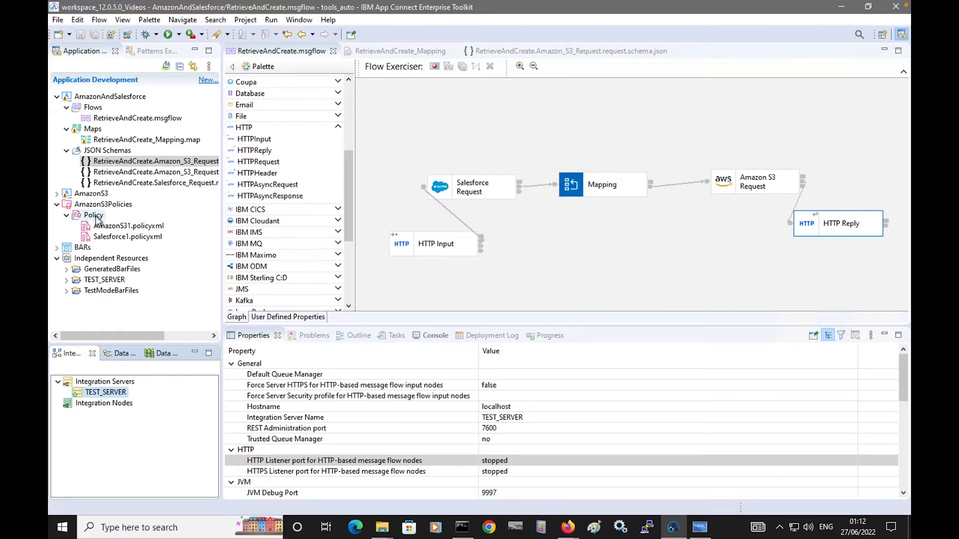
# Deploy the AmazonS3Policies project to TEST_SERVER and expand it there to show its policies.
pyautogui.moveTo(100, 208); pyautogui.dragTo(108, 393)
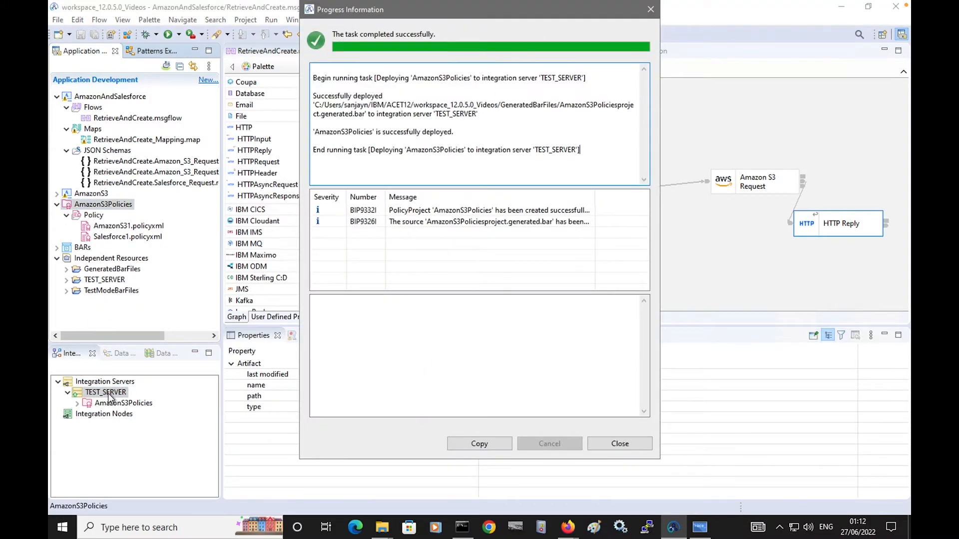
pyautogui.click(639, 444)
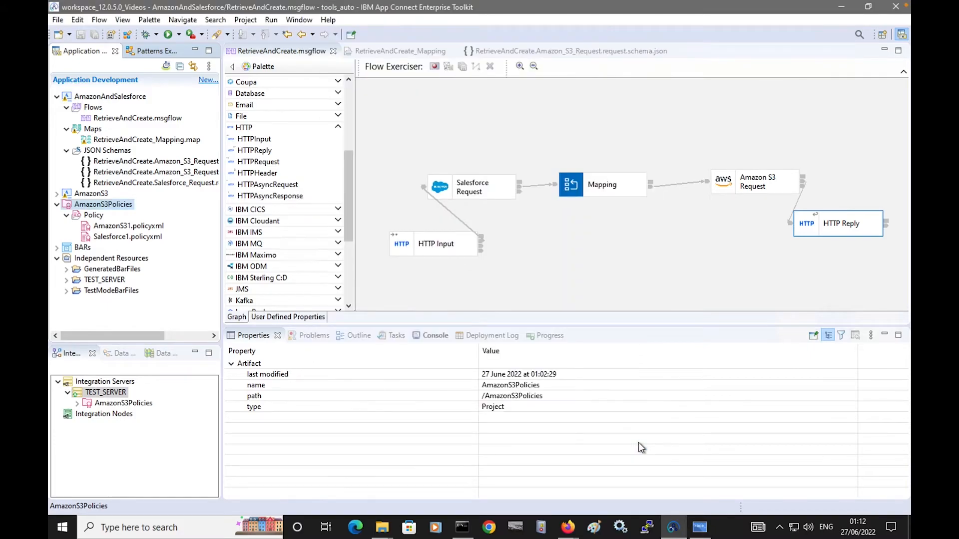
pyautogui.click(77, 403)
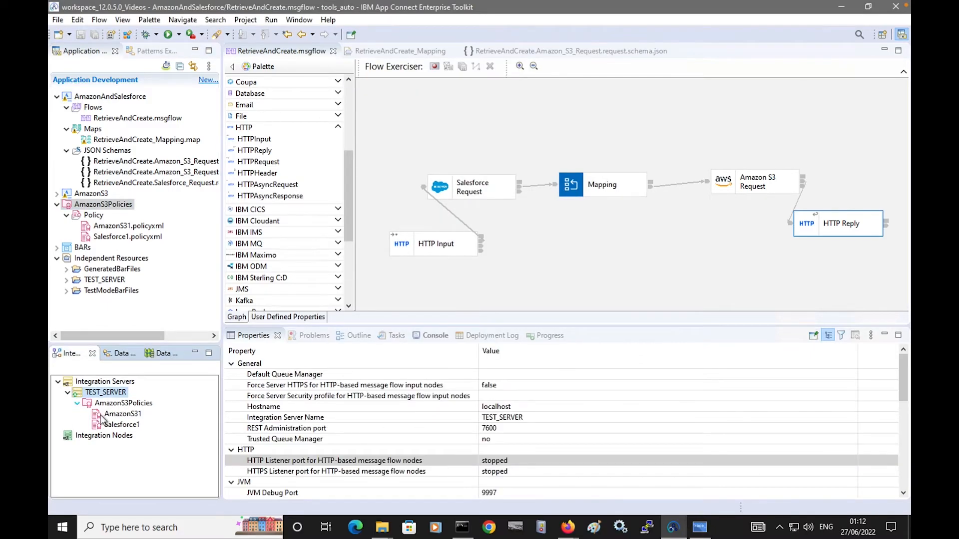
# Start a Flow Exerciser recording of the RetrieveAndCreate flow.
pyautogui.click(436, 65)
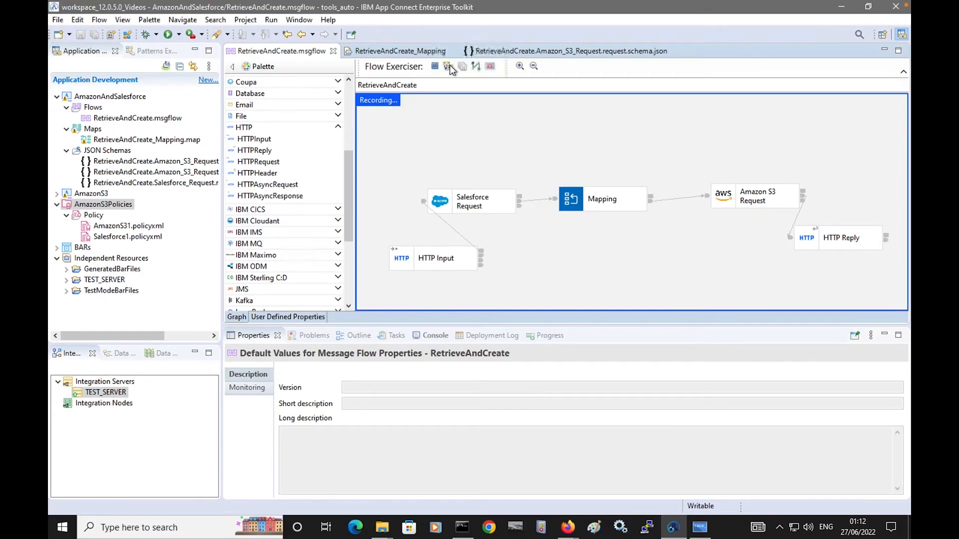
# Create a new input message for HTTP Input containing an empty JSON object {}, apply it and send it to the flow.
pyautogui.click(448, 65)
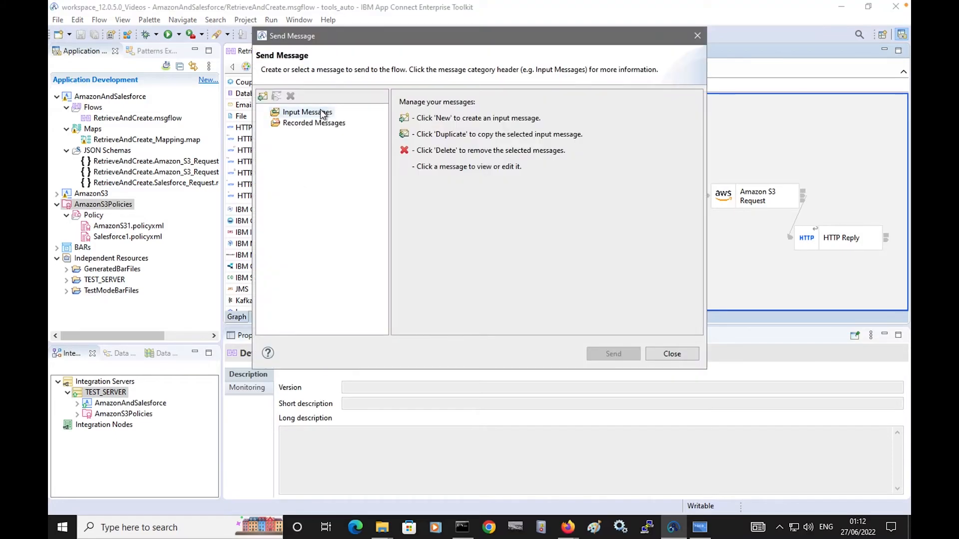
pyautogui.rightClick(321, 111)
pyautogui.click(346, 116)
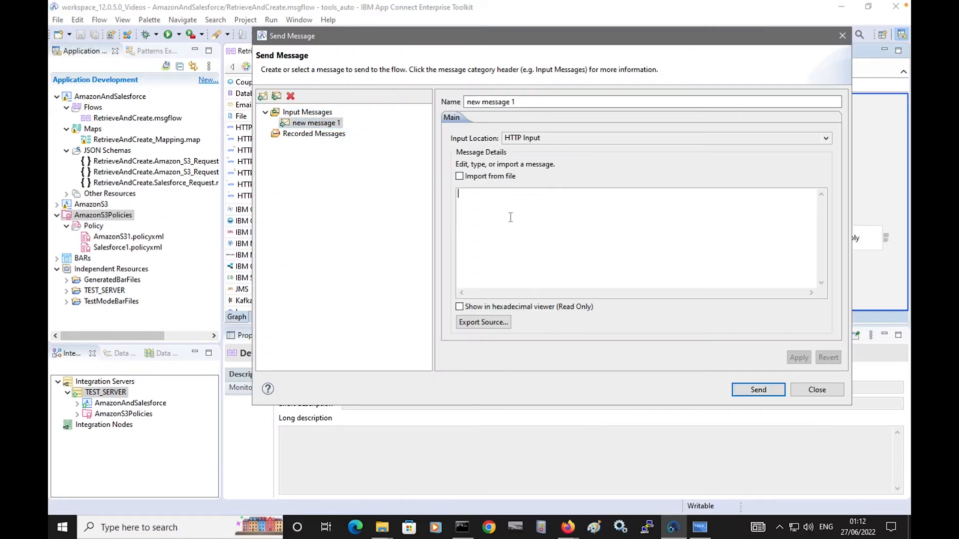
pyautogui.write('{}')
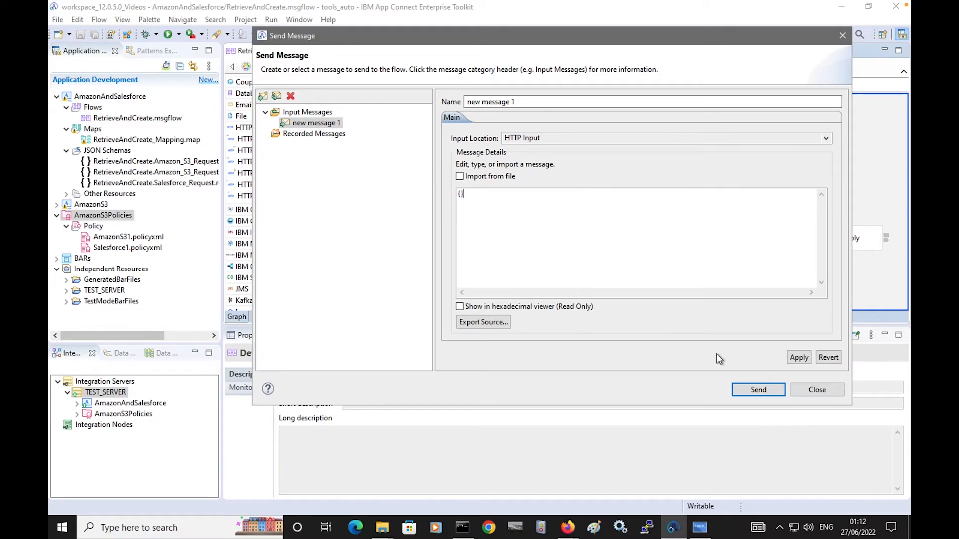
pyautogui.click(799, 358)
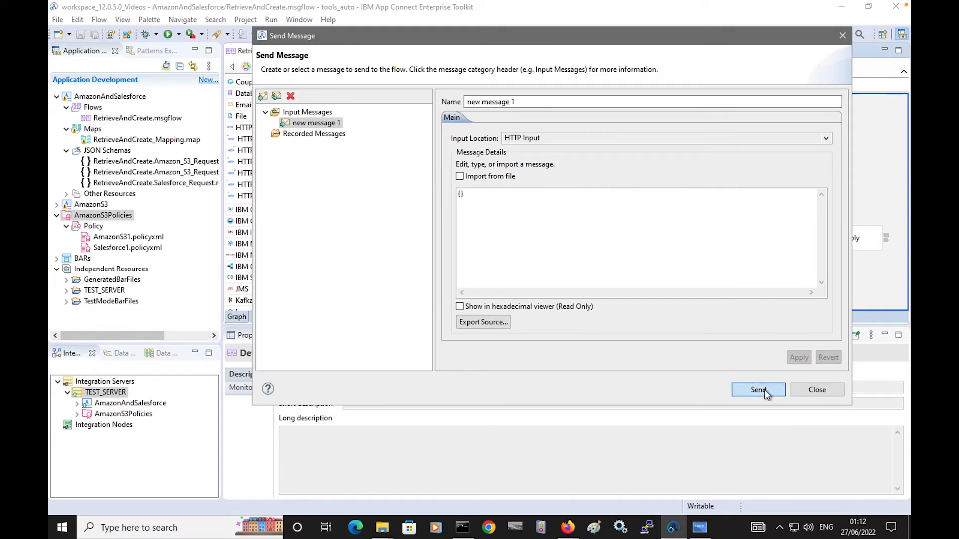
pyautogui.click(761, 390)
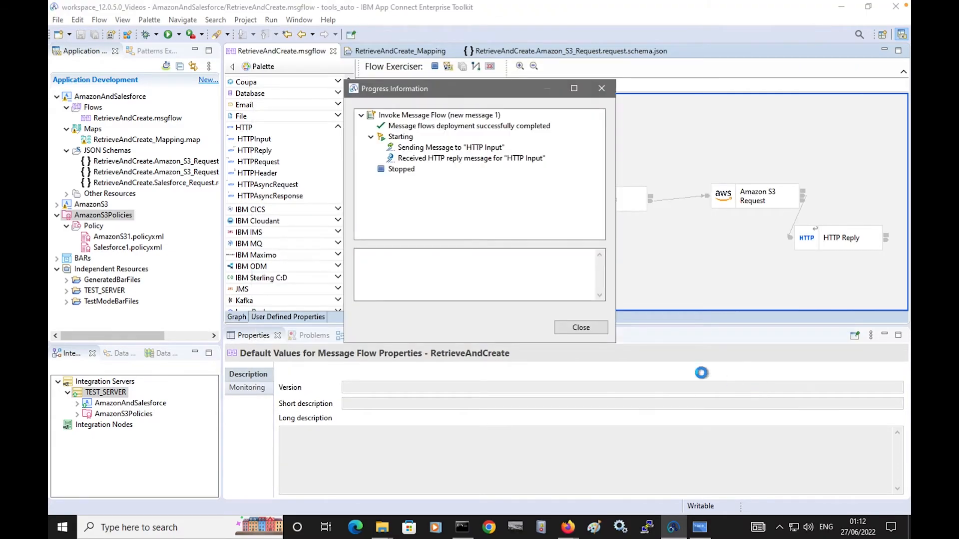
# Read through the HTTP reply message received for HTTP Input, and close the progress information.
pyautogui.click(461, 157)
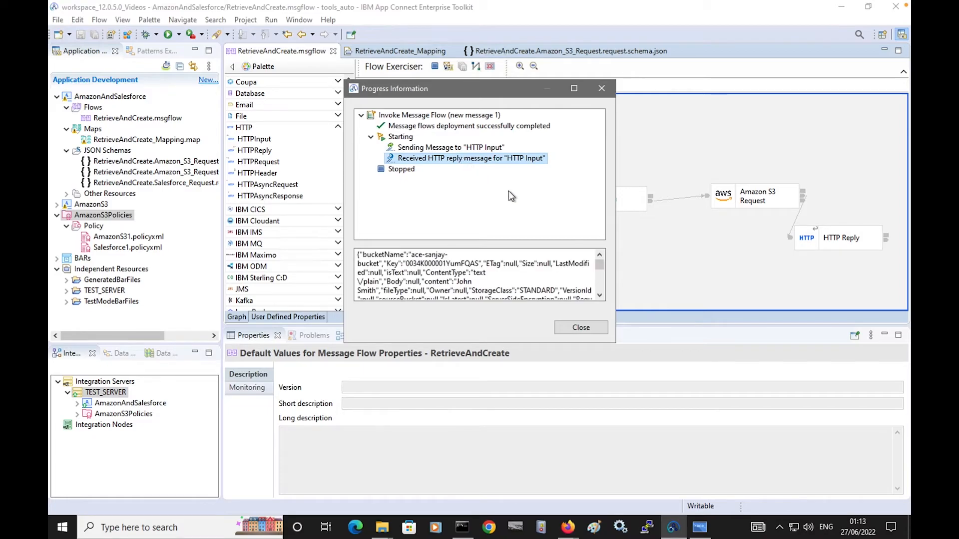
pyautogui.scroll(-2, 601, 274)
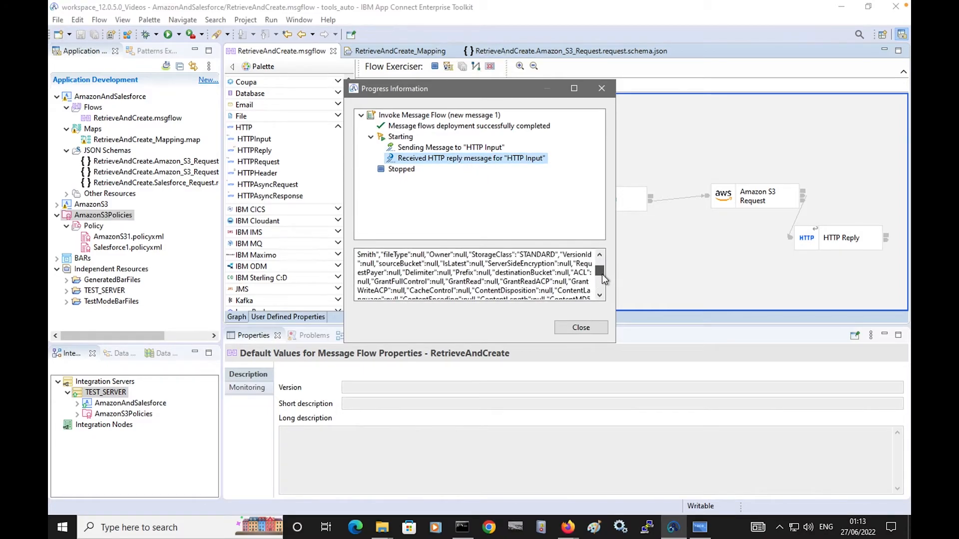
pyautogui.click(595, 329)
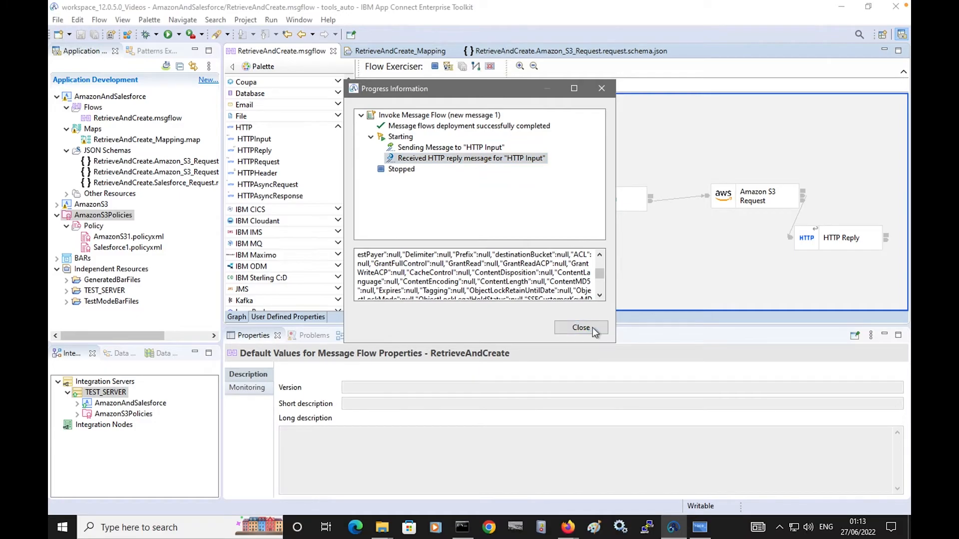
# Show the recorded message path and examine the message passed from Salesforce Request to Mapping.
pyautogui.click(475, 67)
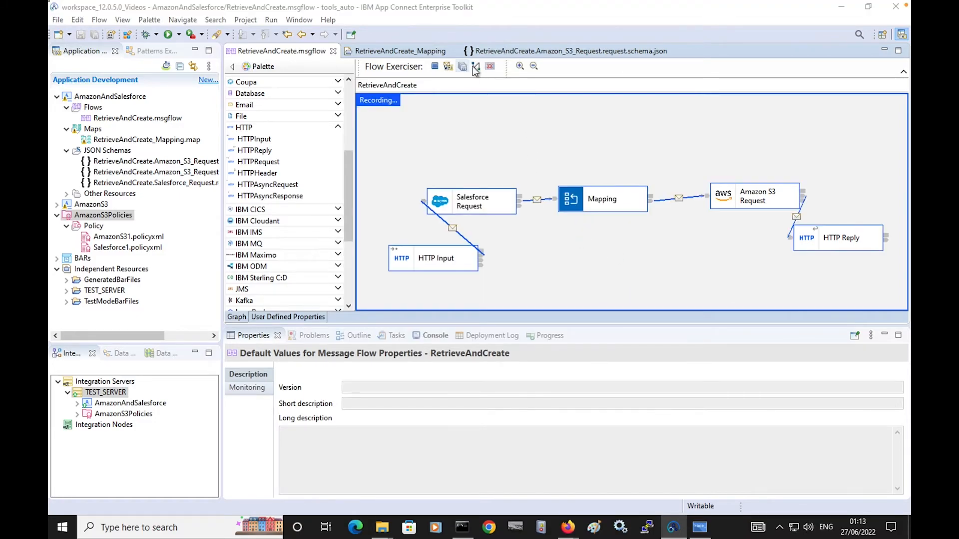
pyautogui.click(536, 200)
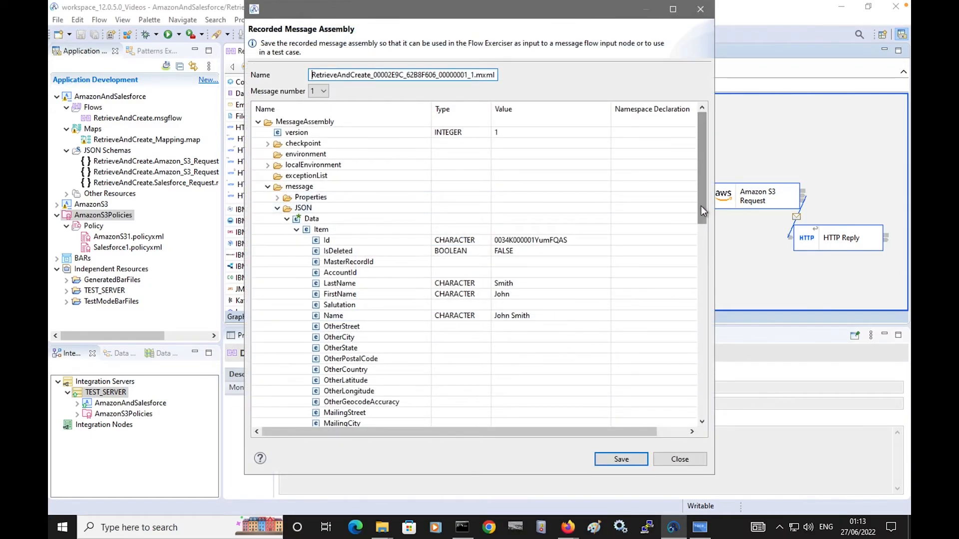
pyautogui.moveTo(700, 206); pyautogui.dragTo(698, 239)
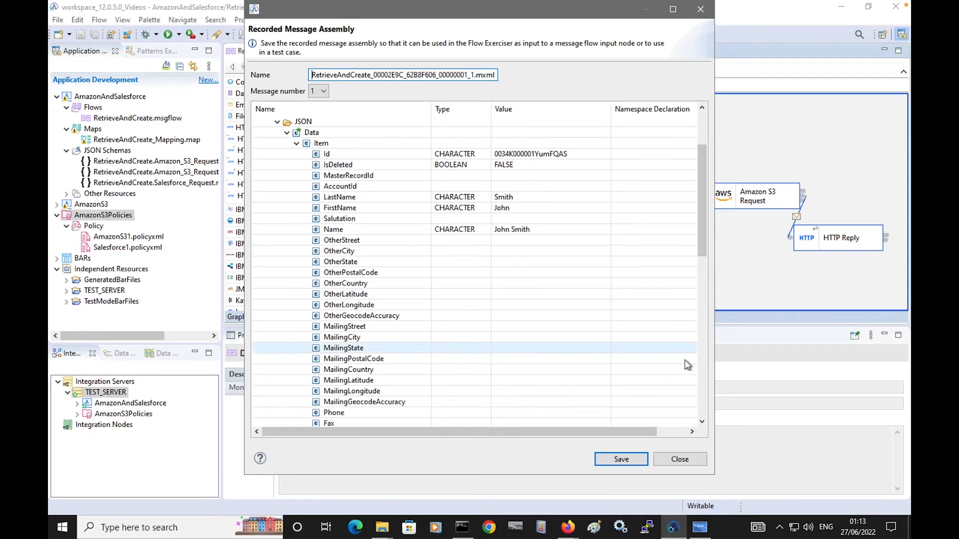
pyautogui.click(695, 458)
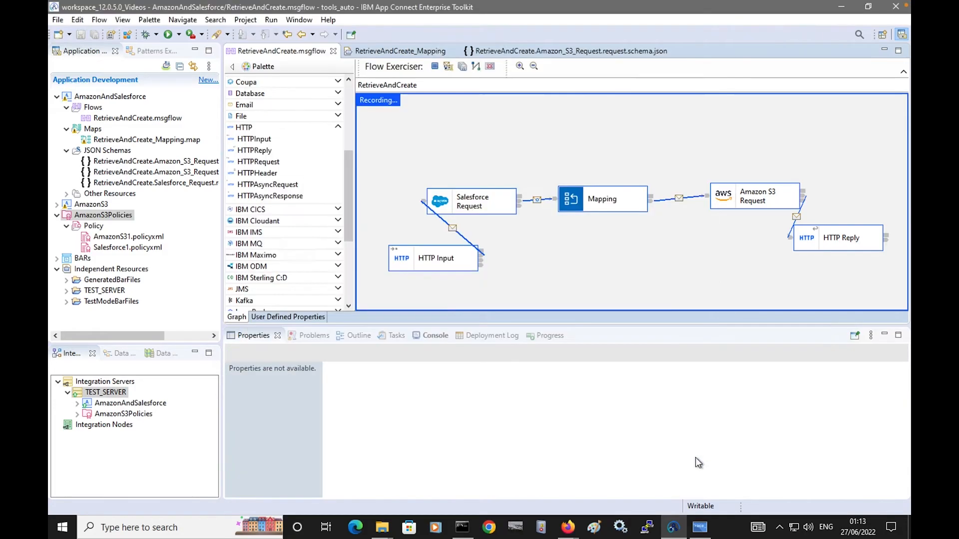
# Examine the recorded messages entering and leaving the Amazon S3 Request node, closing each without saving.
pyautogui.click(679, 197)
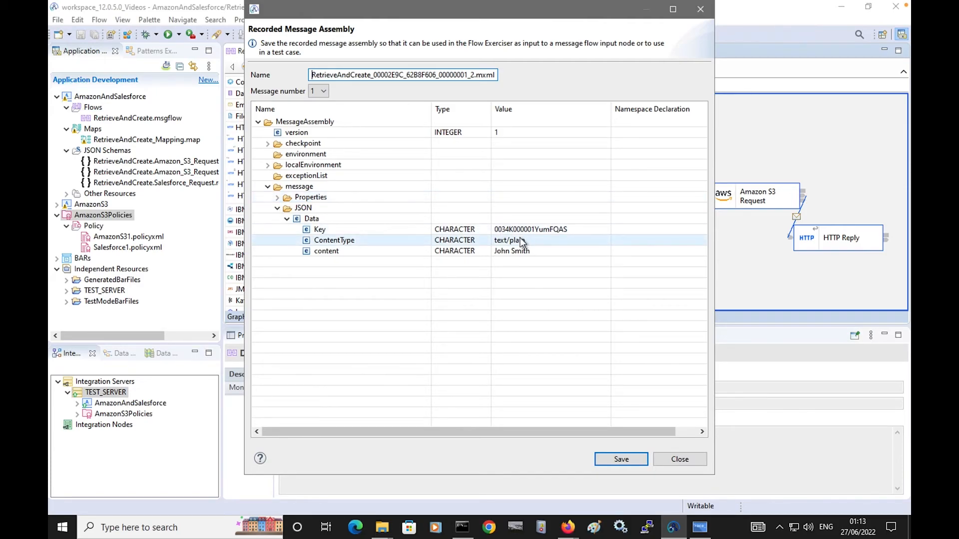
pyautogui.click(688, 458)
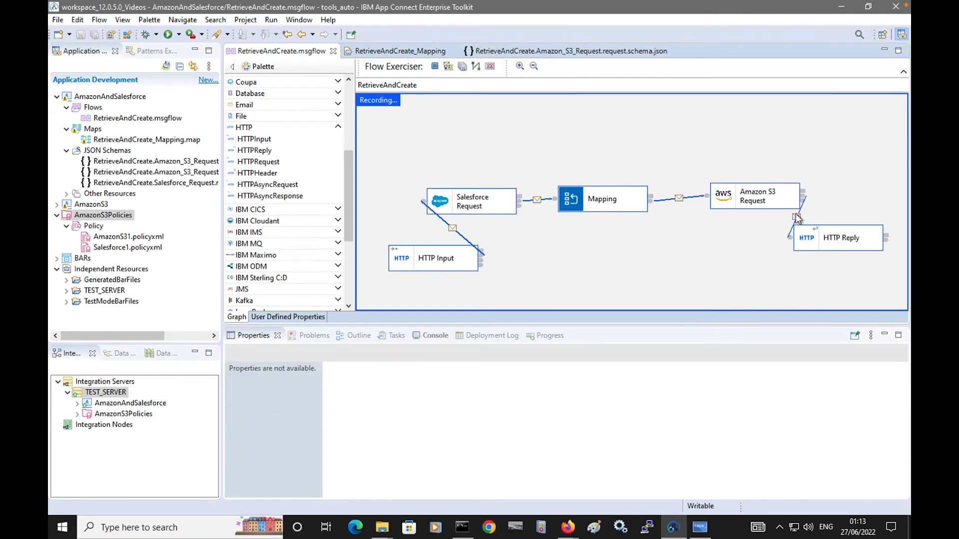
pyautogui.click(797, 217)
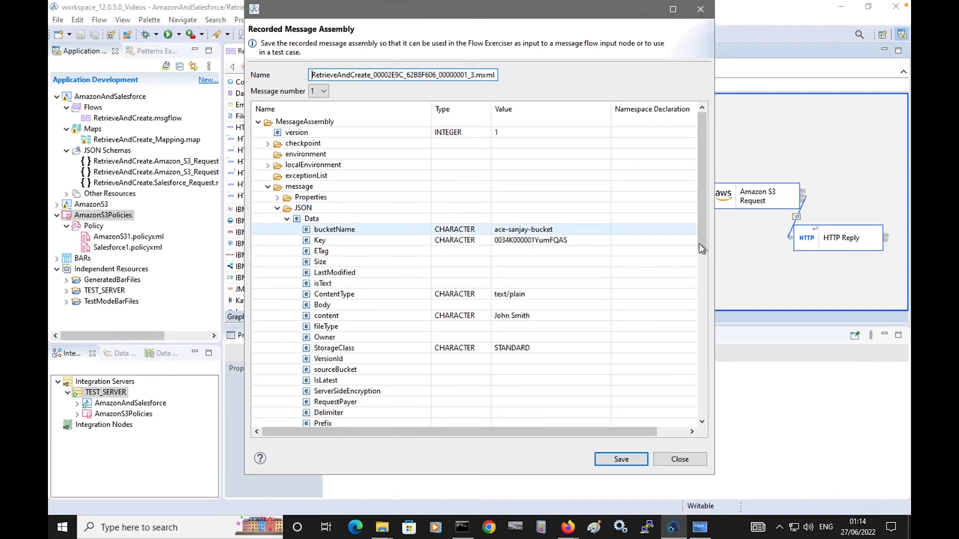
pyautogui.moveTo(700, 244)
pyautogui.mouseDown()
pyautogui.moveTo(703, 287)
pyautogui.moveTo(703, 233)
pyautogui.mouseUp()
pyautogui.click(680, 459)
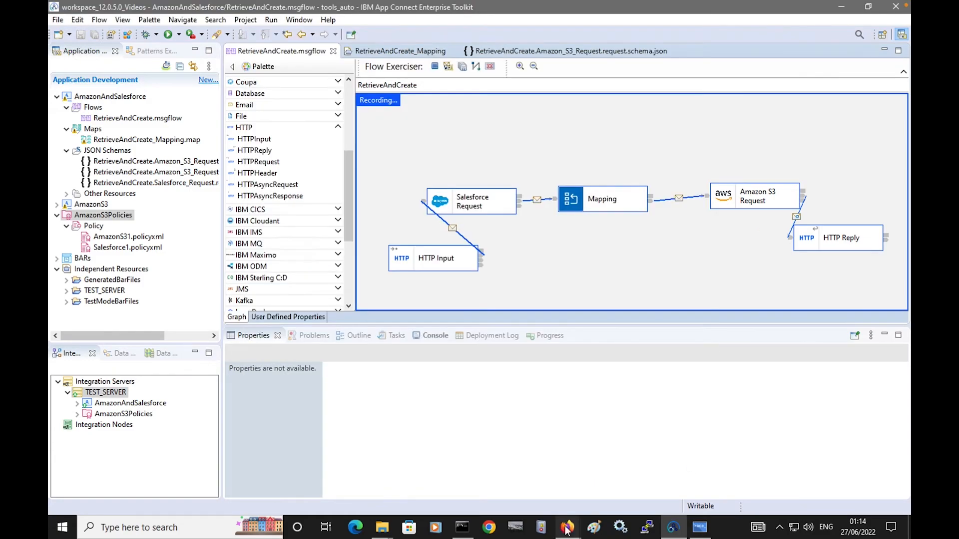
# Switch to Firefox and reload the ace-sanjay-bucket page to check its object list.
pyautogui.moveTo(566, 529)
pyautogui.click(561, 462)
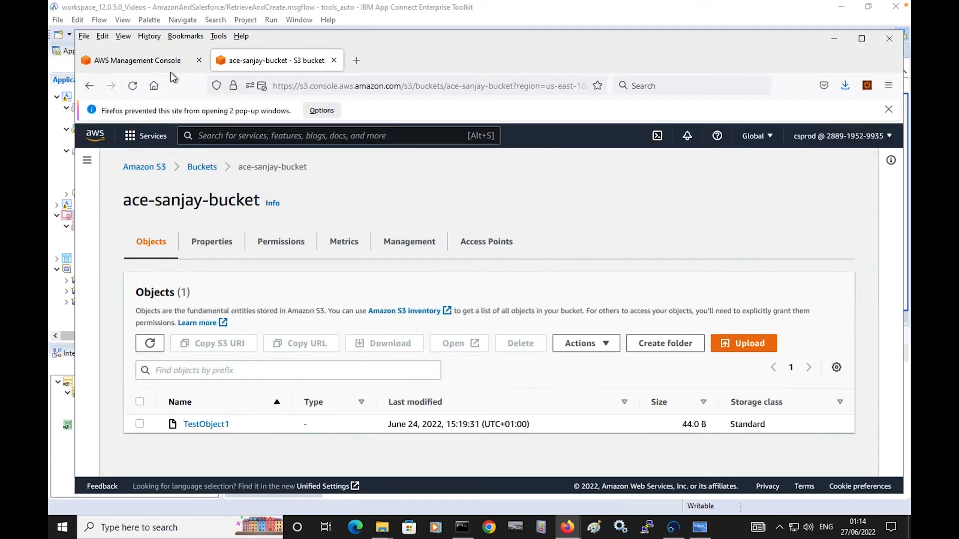
pyautogui.click(133, 87)
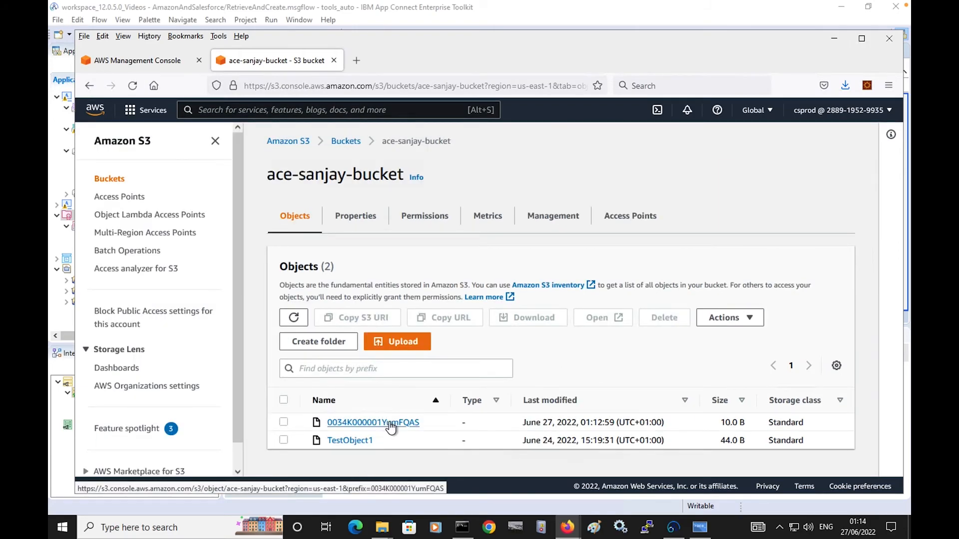
# Download the object newly created in ace-sanjay-bucket, open it with Notepad to check its content, and close the file.
pyautogui.click(391, 424)
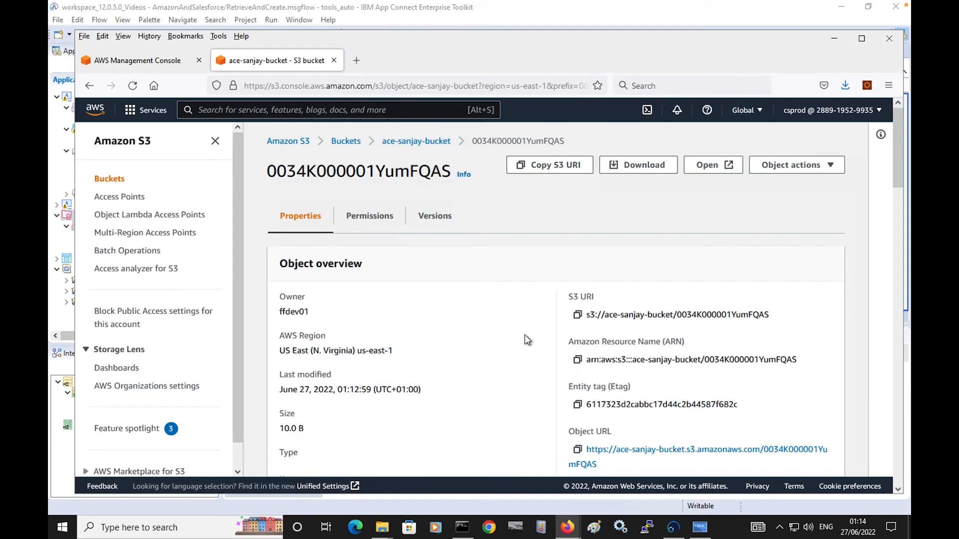
pyautogui.click(638, 170)
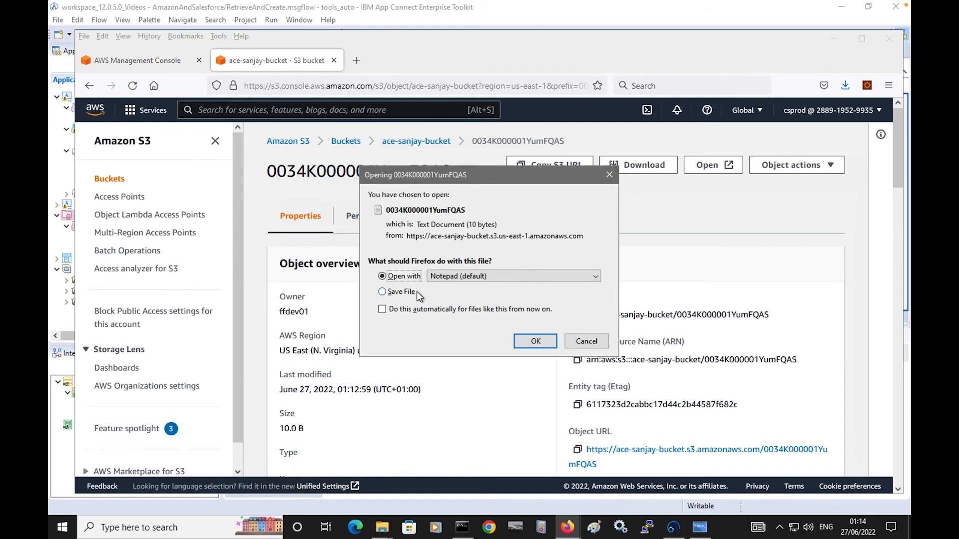
pyautogui.click(536, 341)
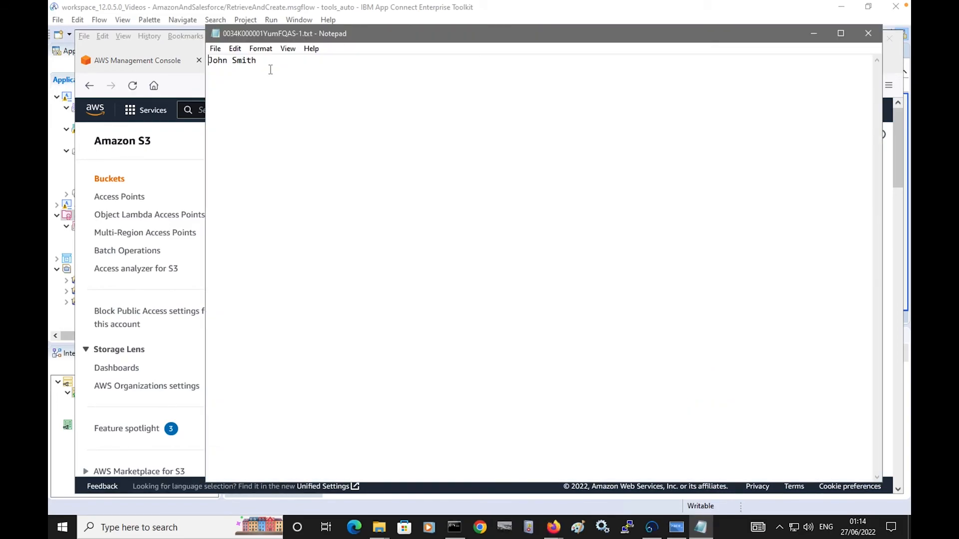
pyautogui.moveTo(267, 61); pyautogui.dragTo(201, 60)
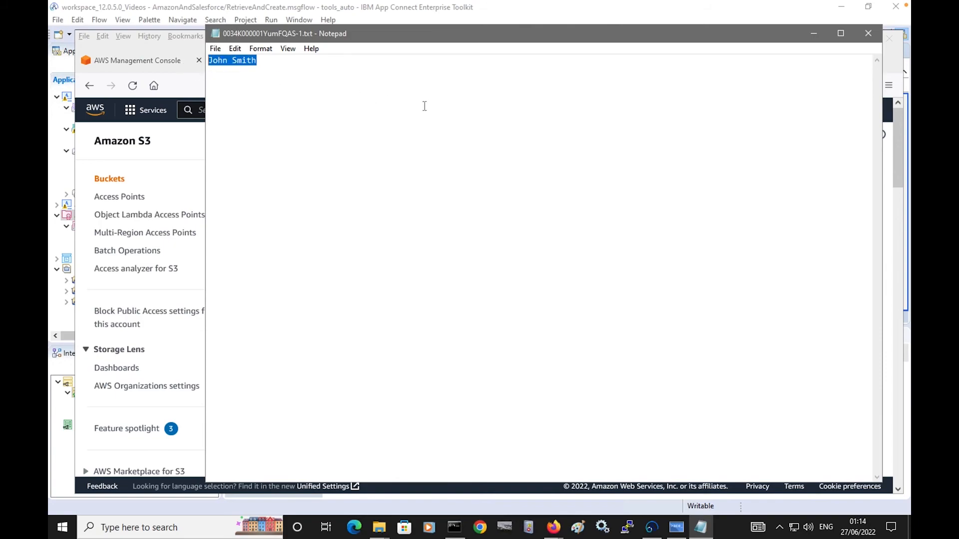
pyautogui.click(465, 133)
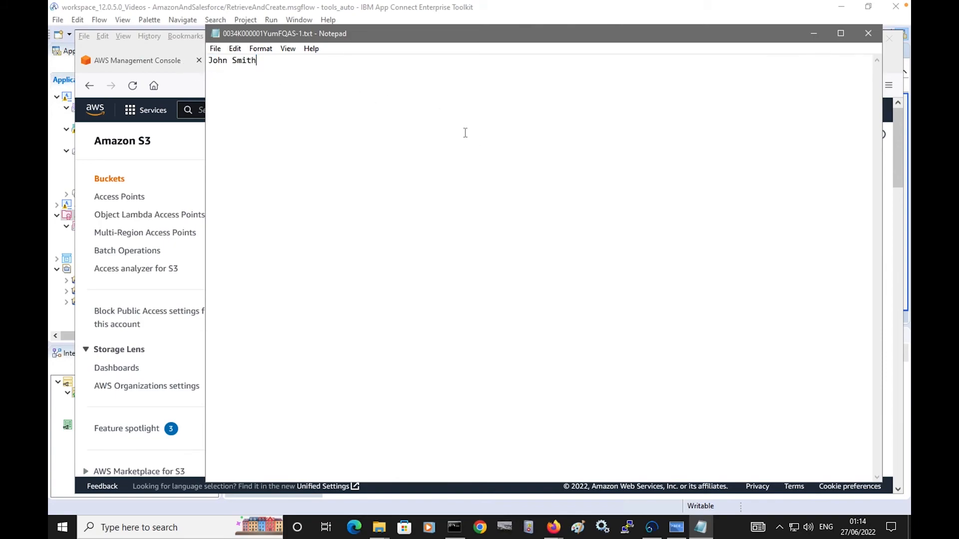
pyautogui.click(869, 33)
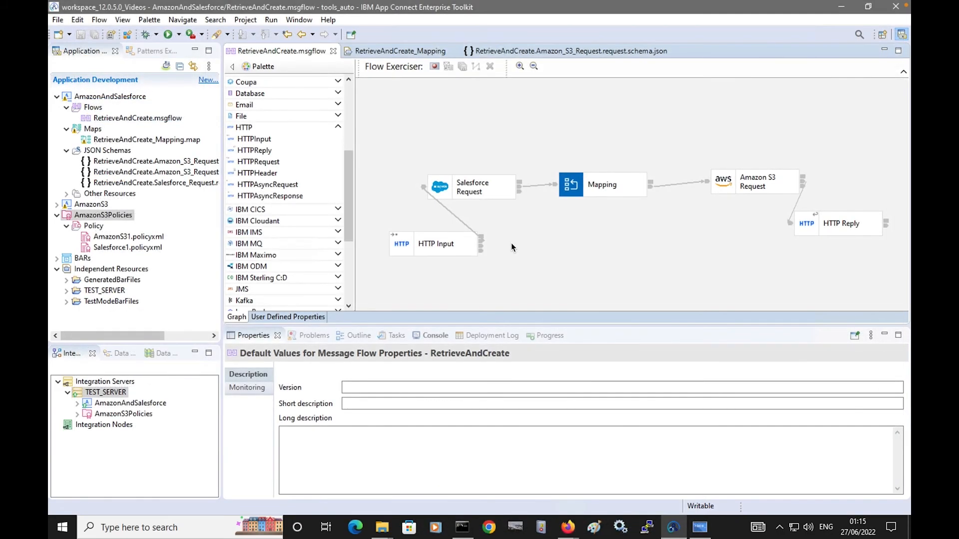